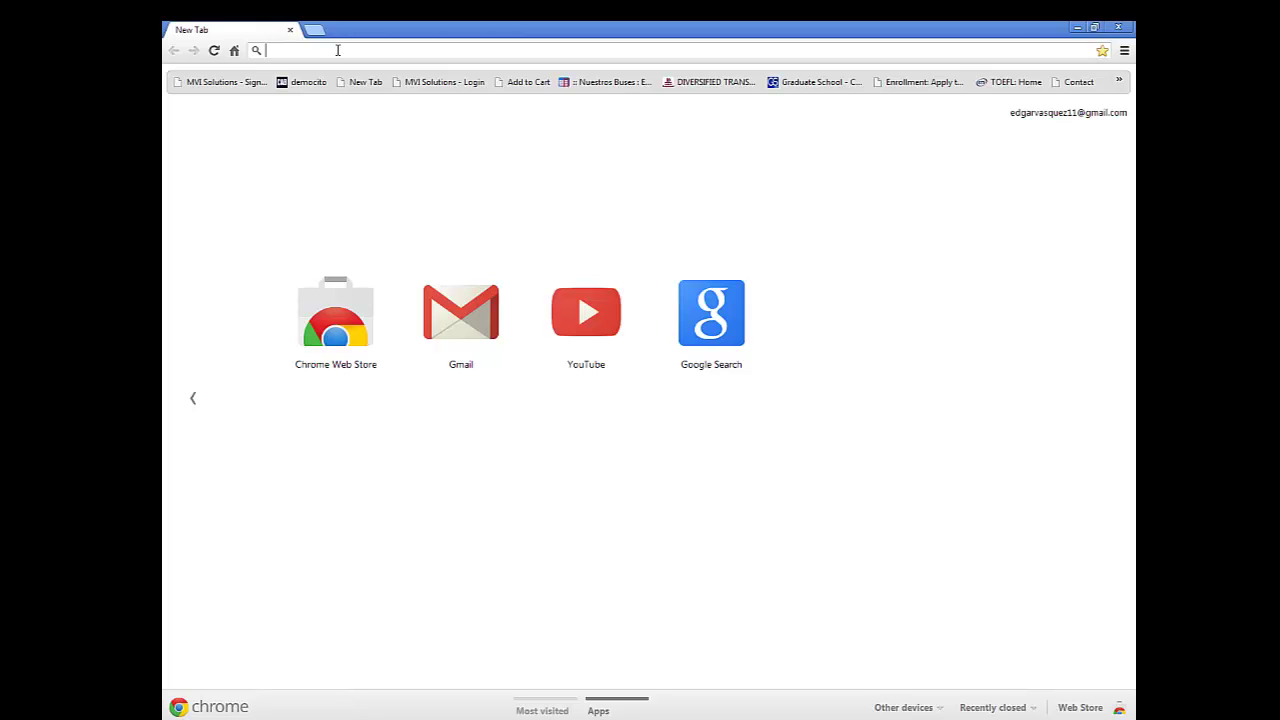
Go to facebook.com and open the "Circulo de Tremendos" group.
text(facebook.com)
key(Return)
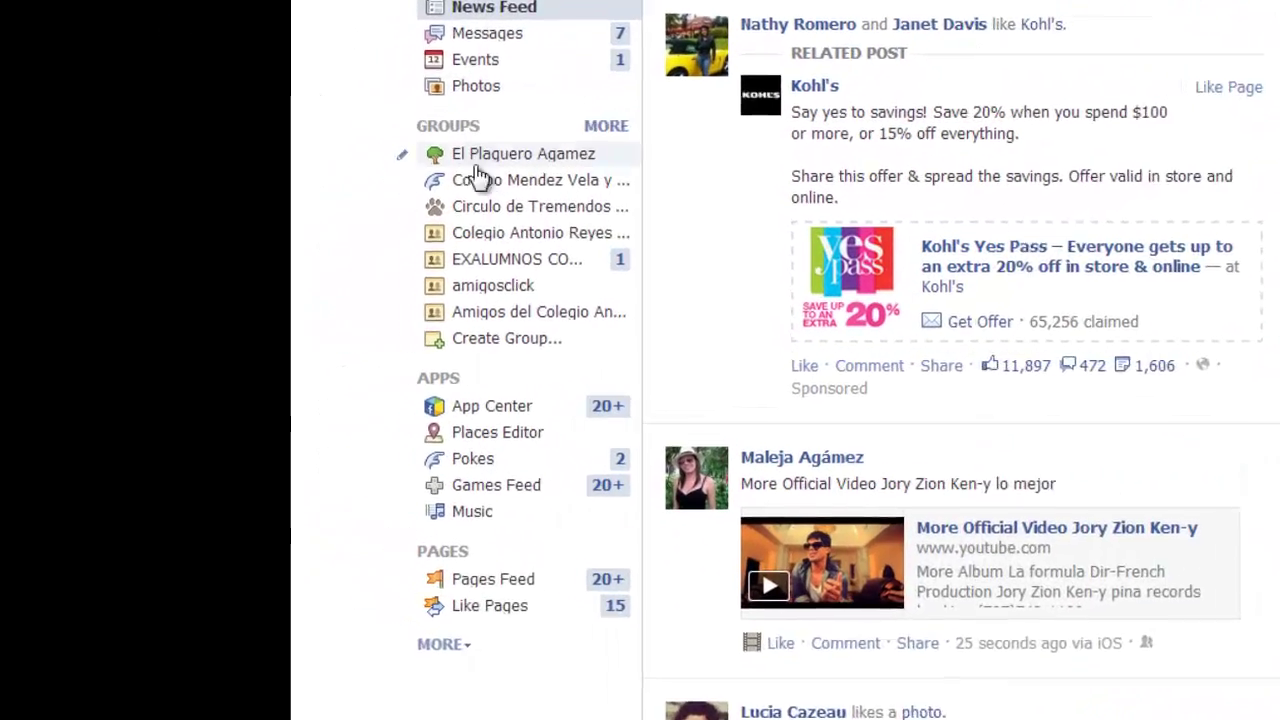
click(485, 210)
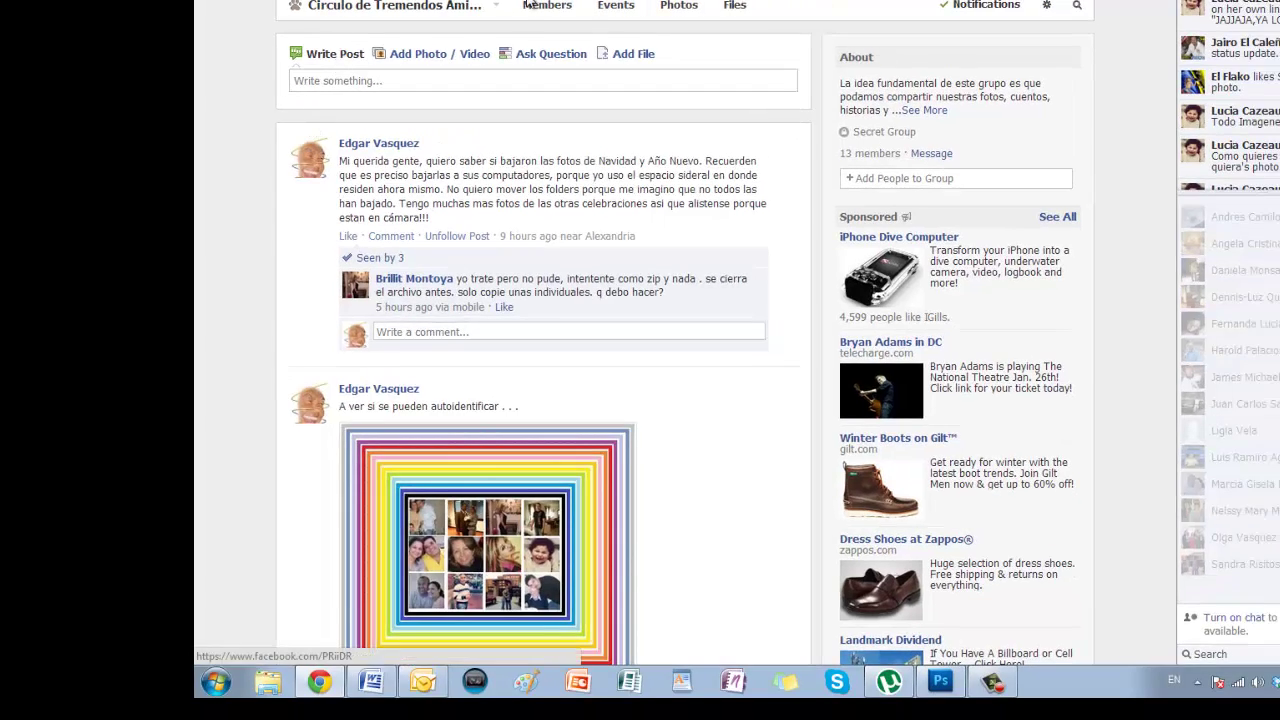
Find the group post sharing the Christmas 2012 Dropbox folder and open its link.
scroll(602, 146, down, 3)
scroll(602, 146, down, 10)
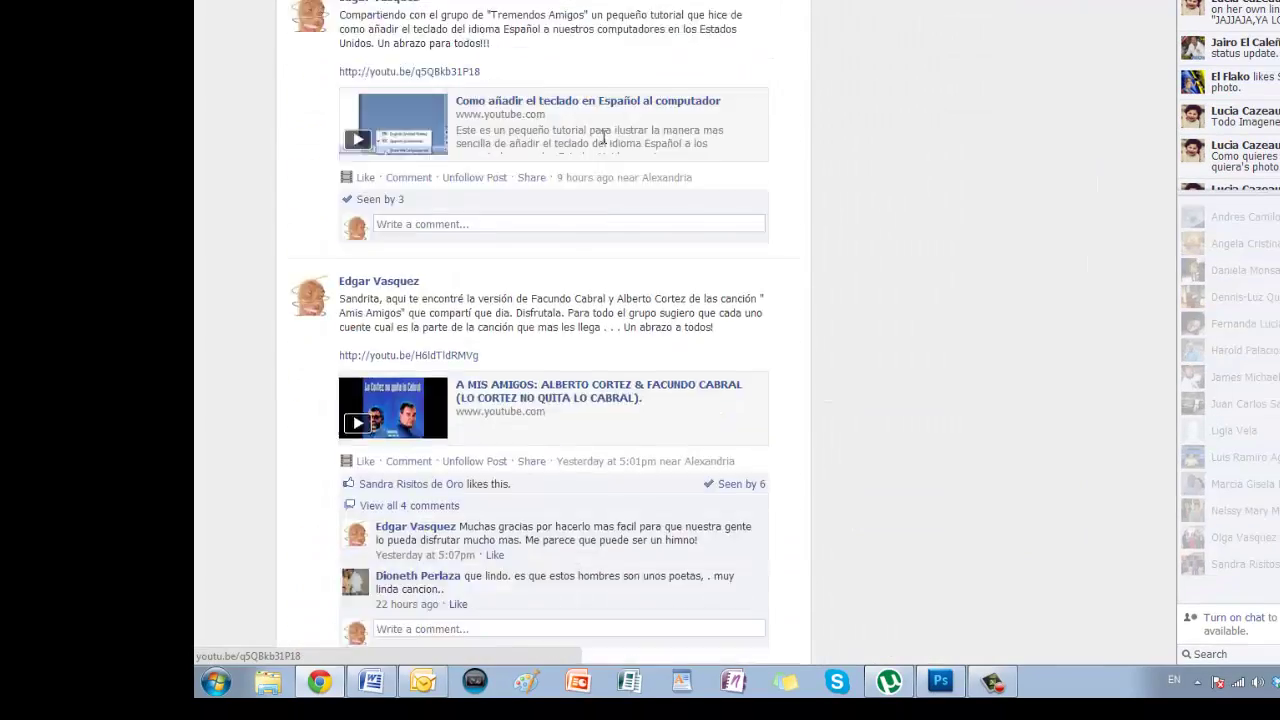
scroll(602, 143, down, 8)
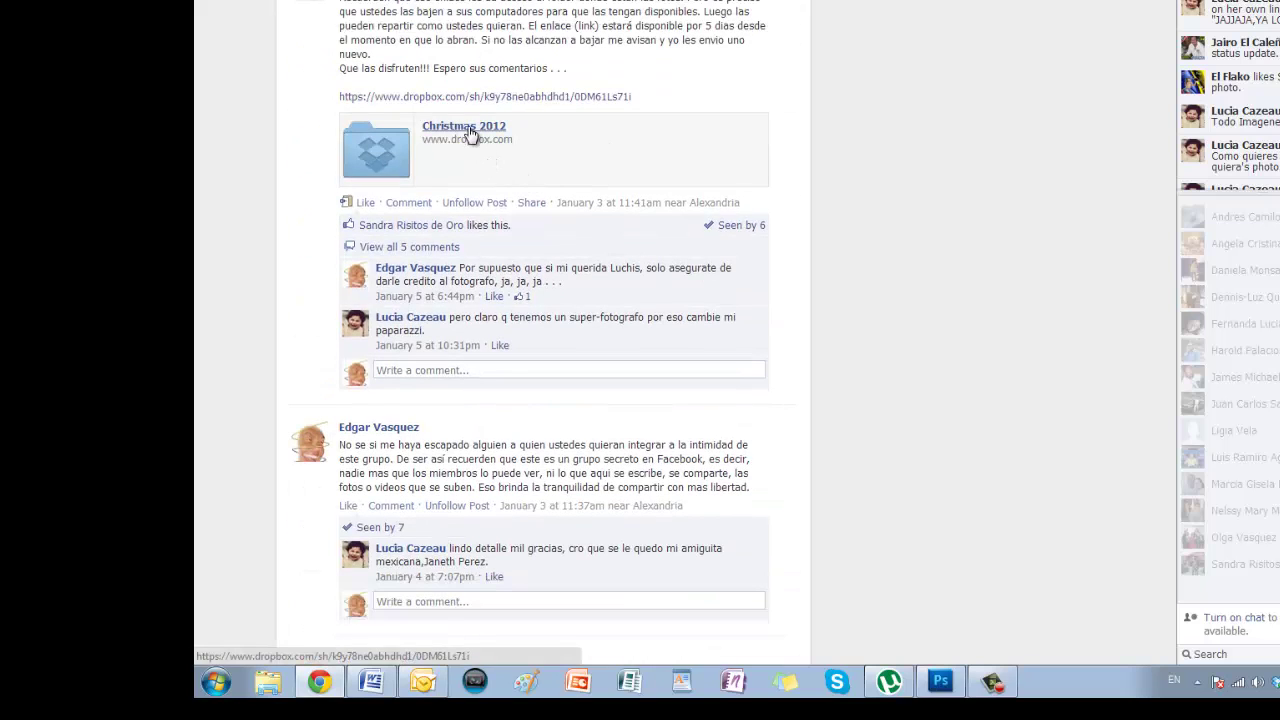
click(470, 134)
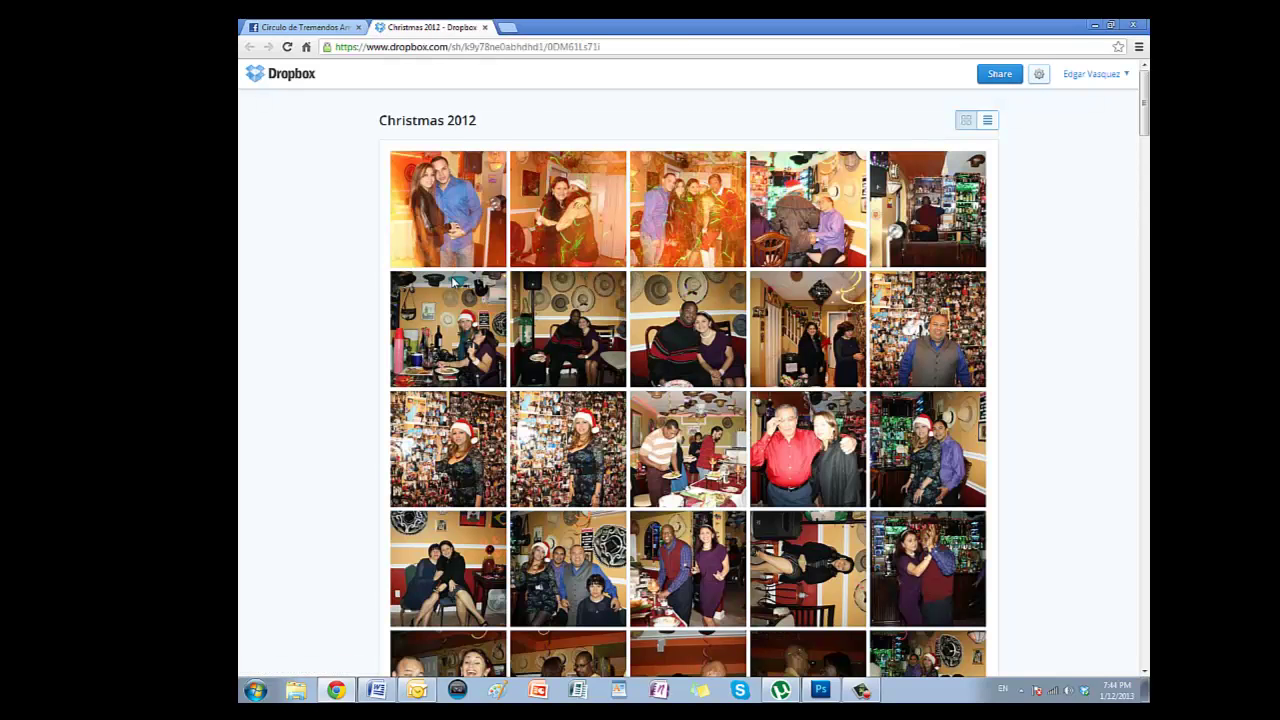
Open the first photo of the Christmas 2012 album and start saving it to the Pictures library.
click(449, 213)
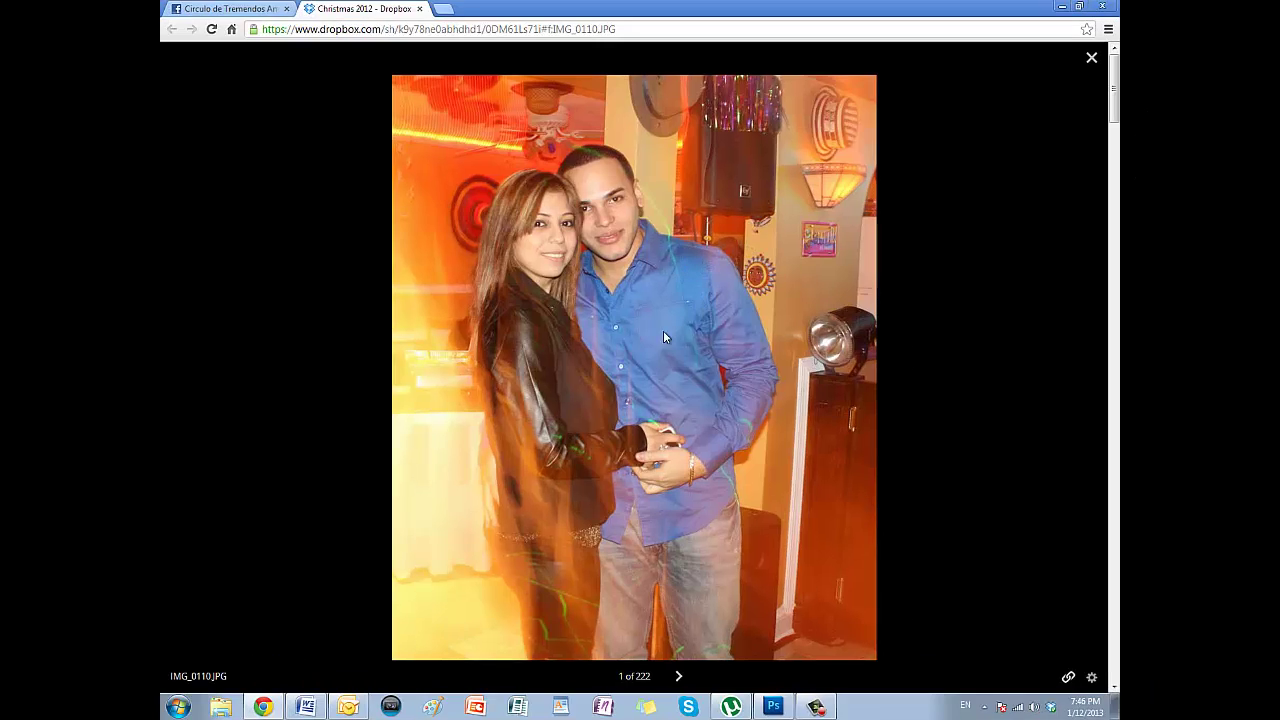
right_click(687, 258)
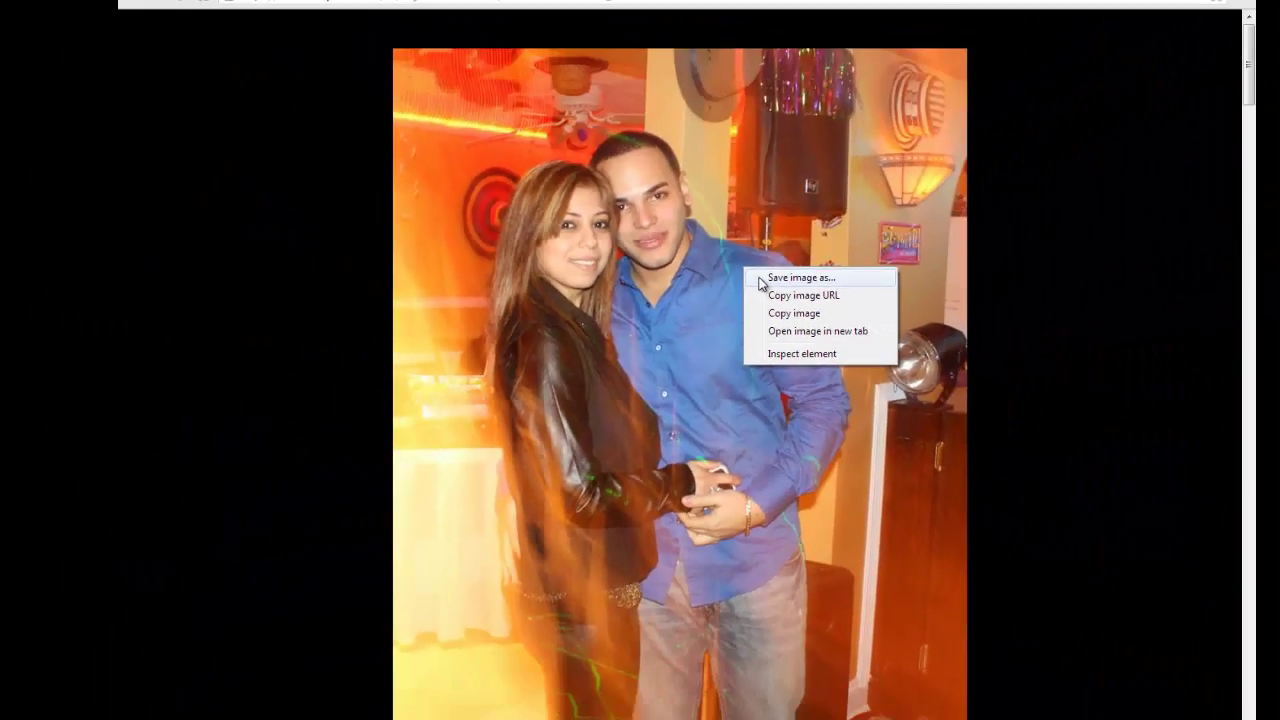
click(843, 99)
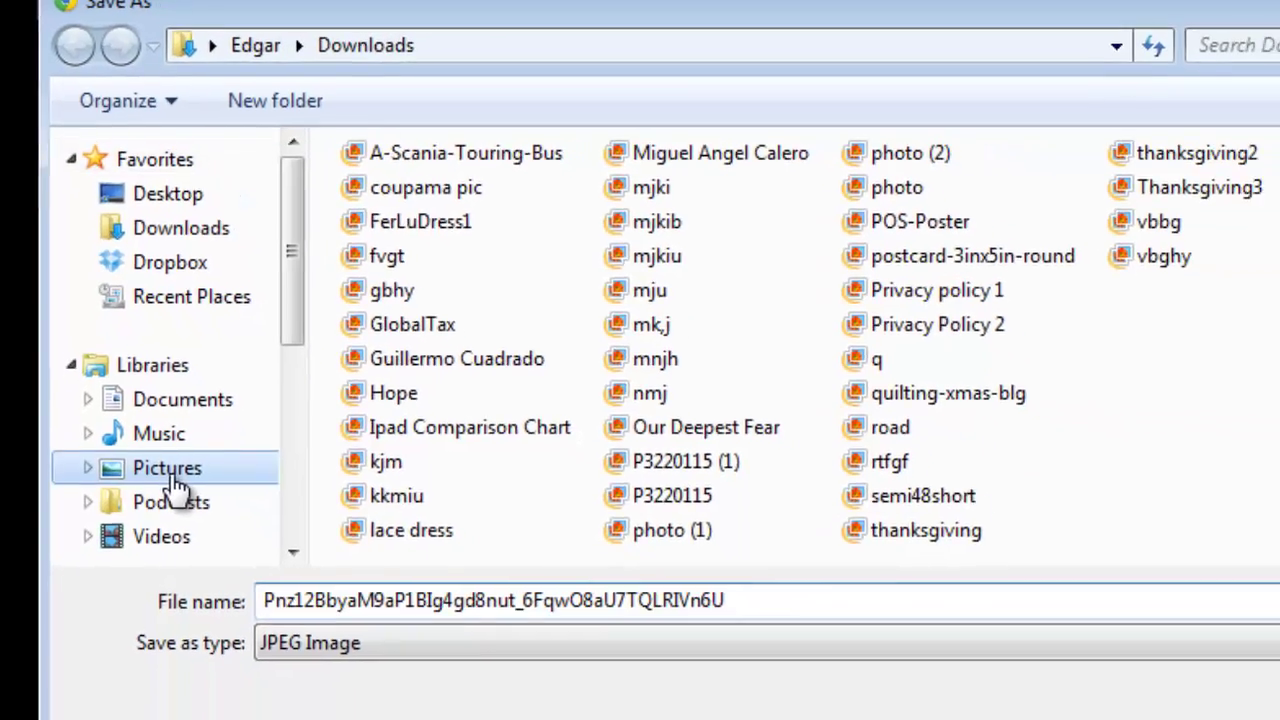
click(210, 586)
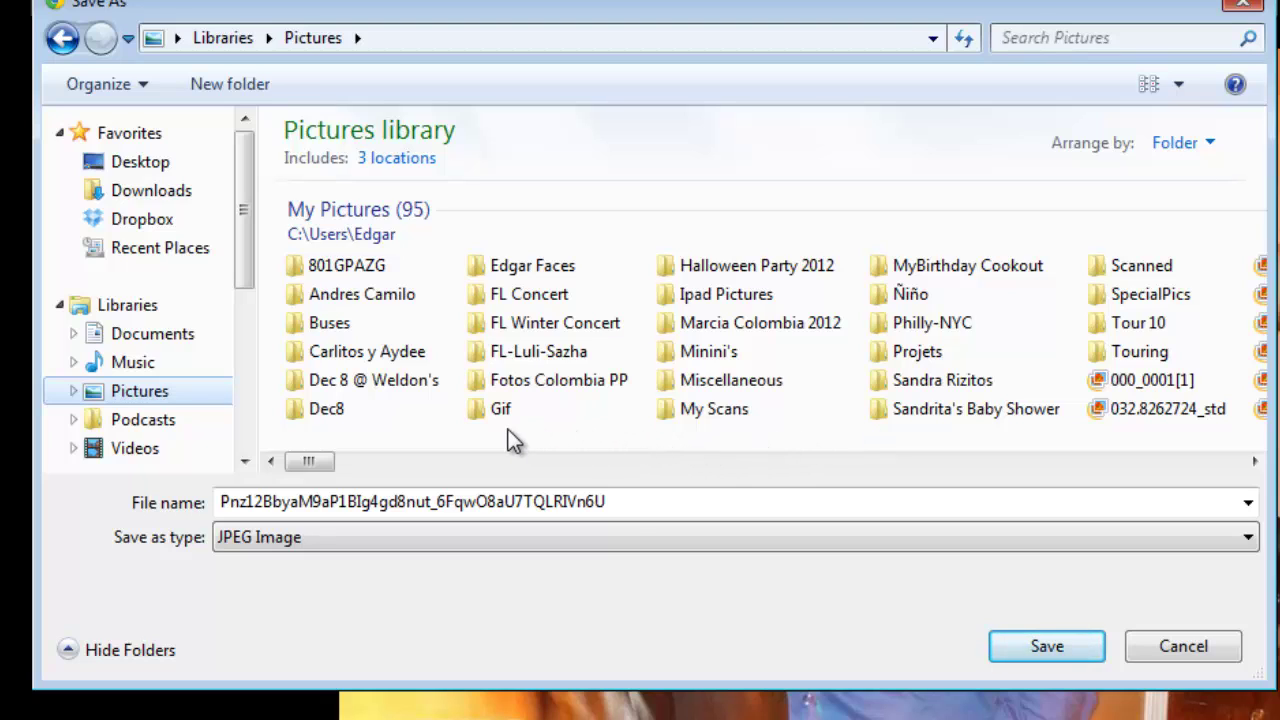
Create a new folder named "Navidad 2012" in the Pictures library.
right_click(423, 413)
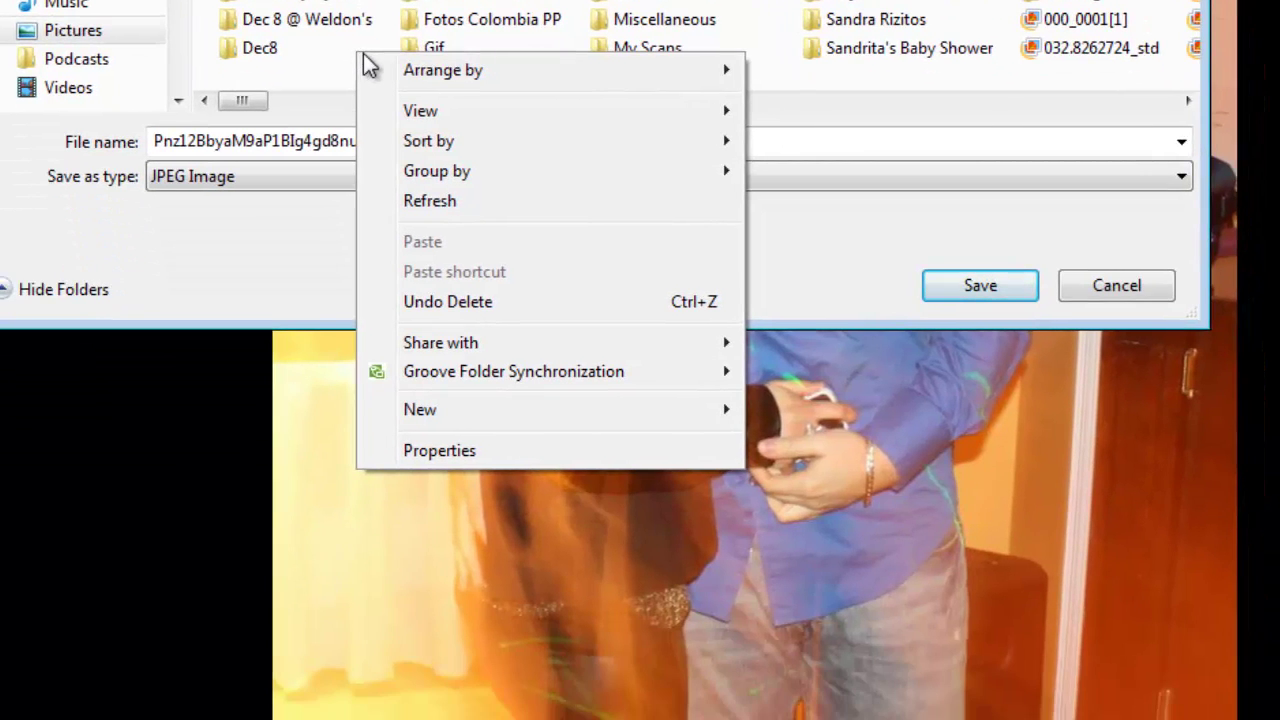
mouse_move(384, 423)
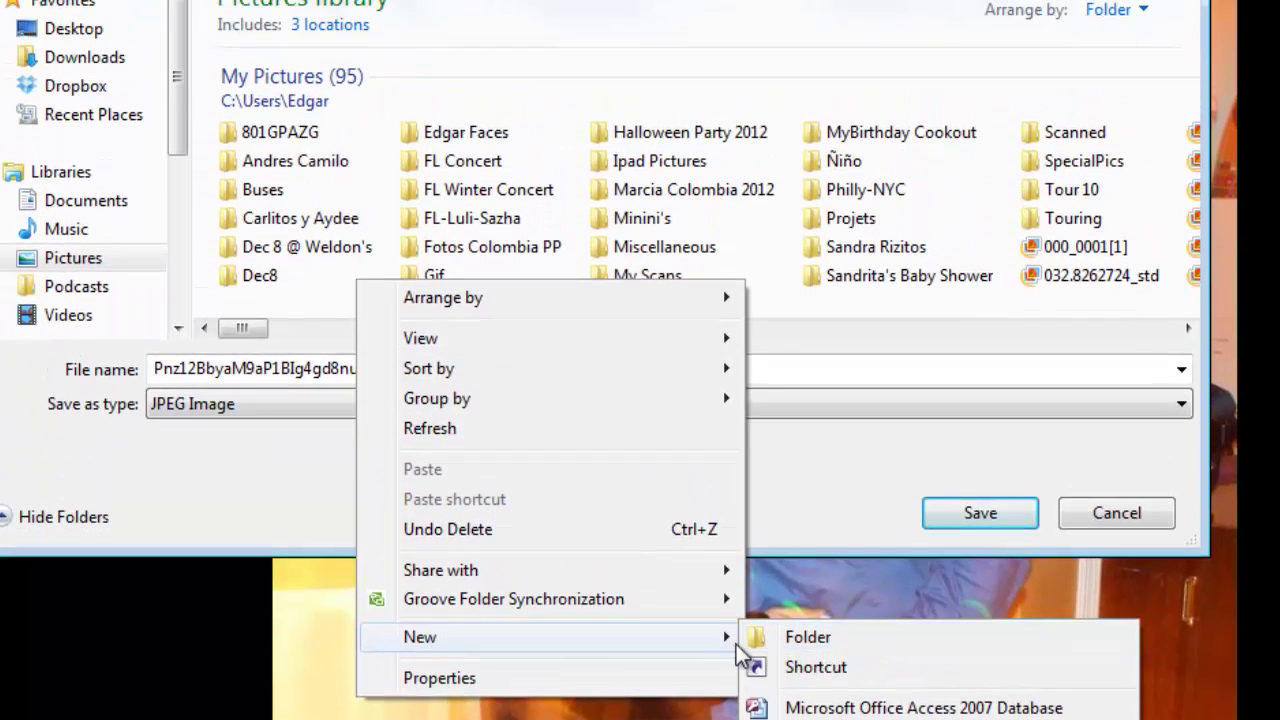
click(875, 636)
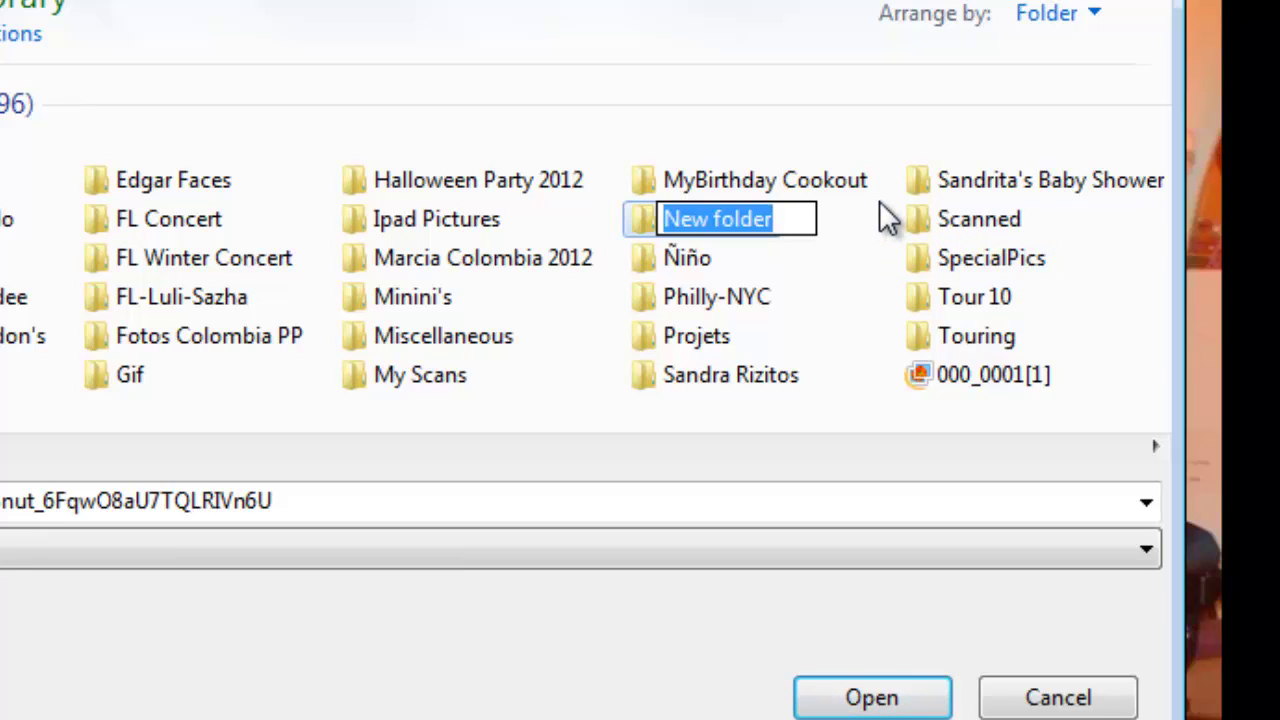
text(Nav)
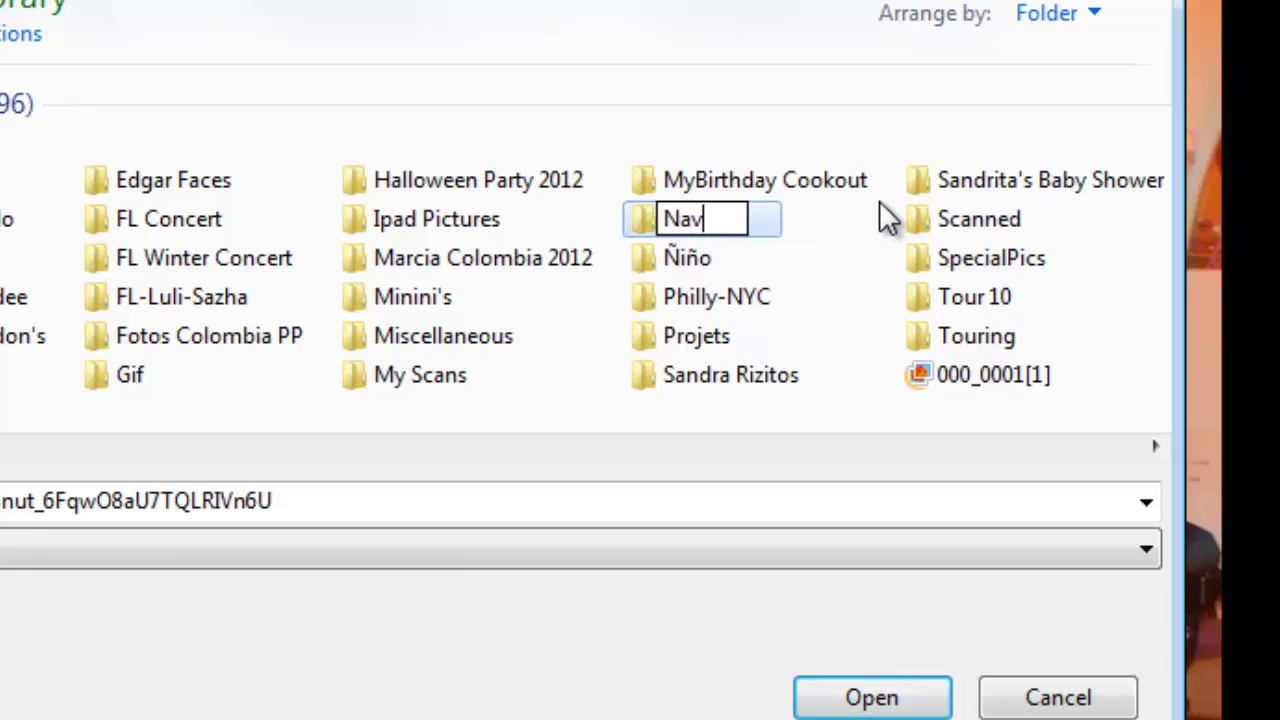
text(idad 201)
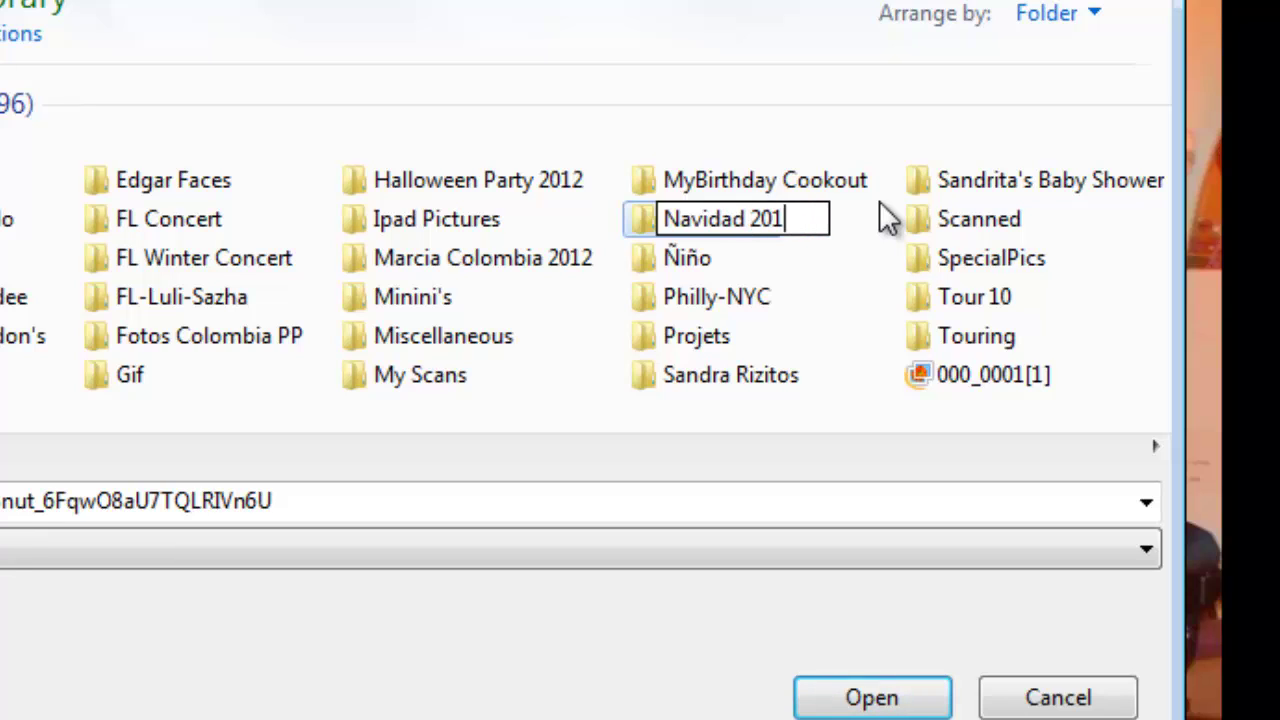
text(2)
key(Return)
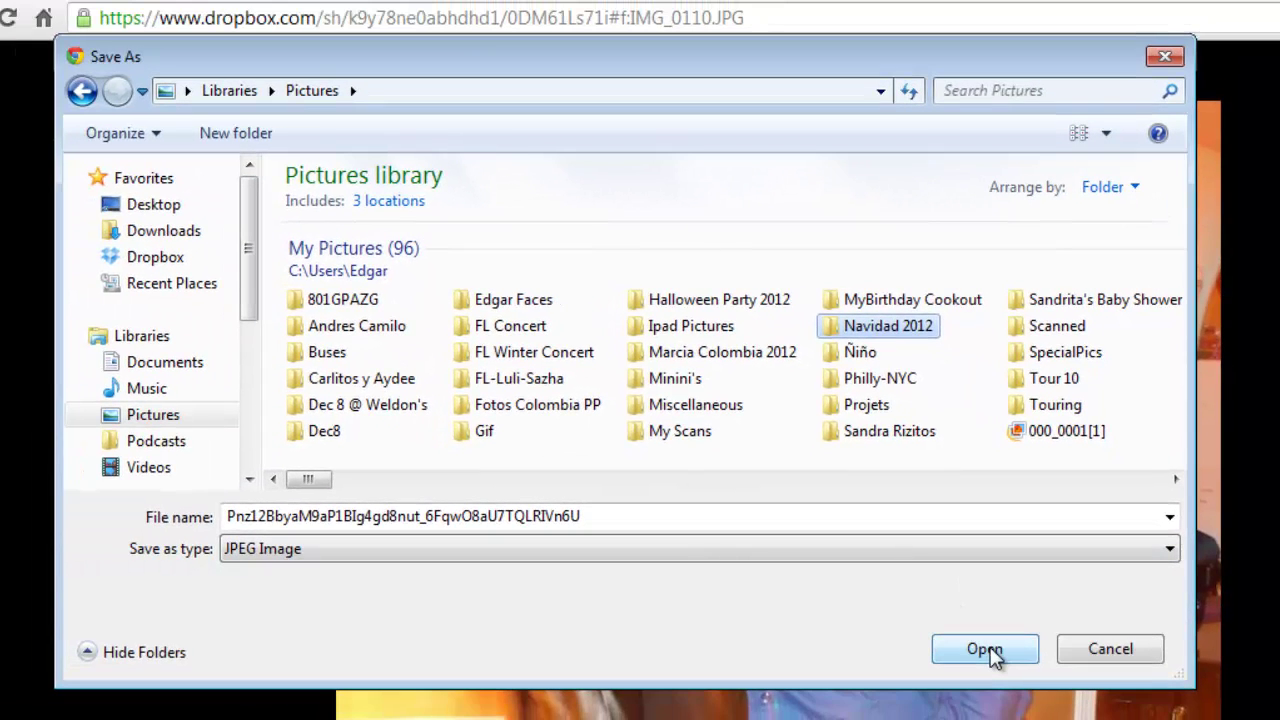
Open the Navidad 2012 folder and save the photo there as a JPEG named 1.
click(985, 649)
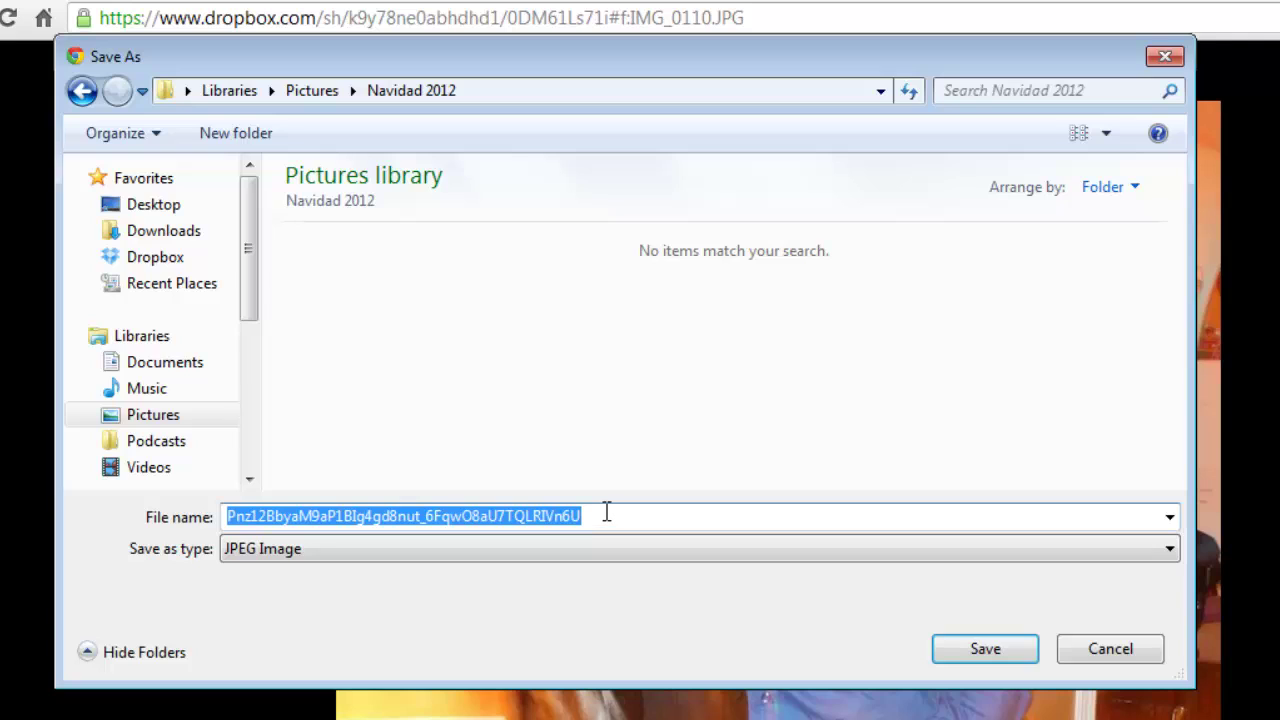
text(1)
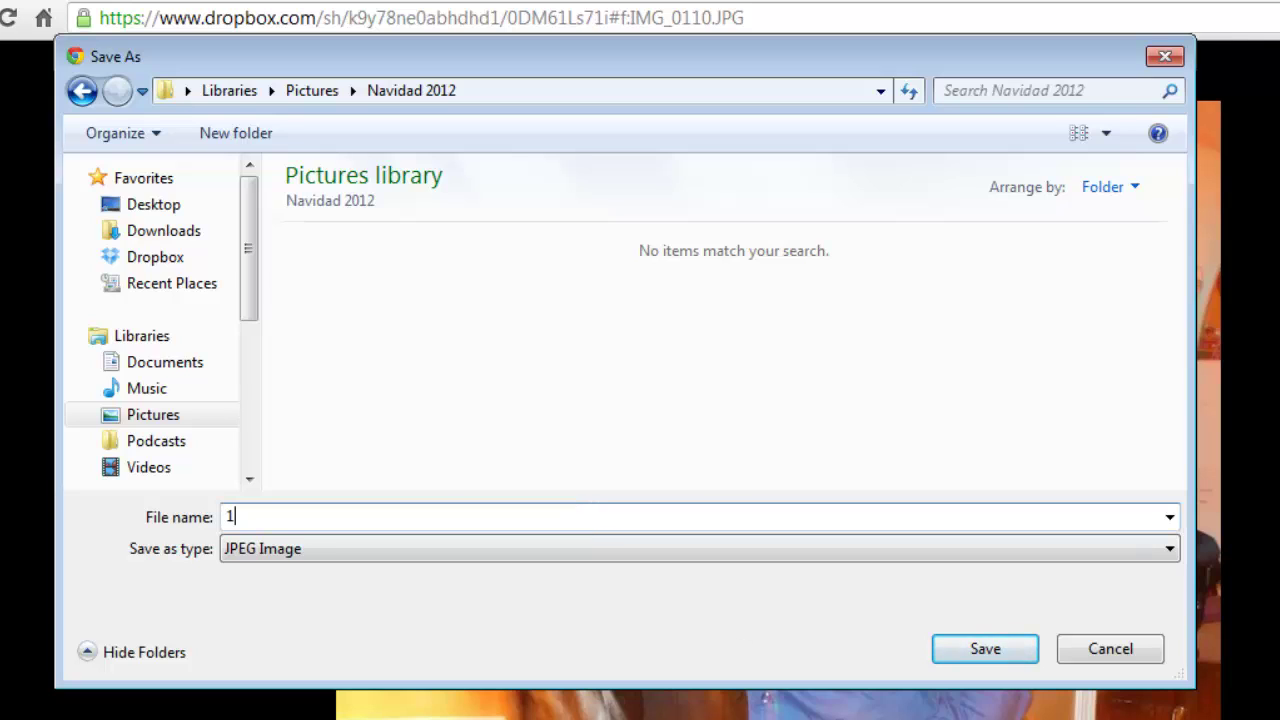
click(1001, 648)
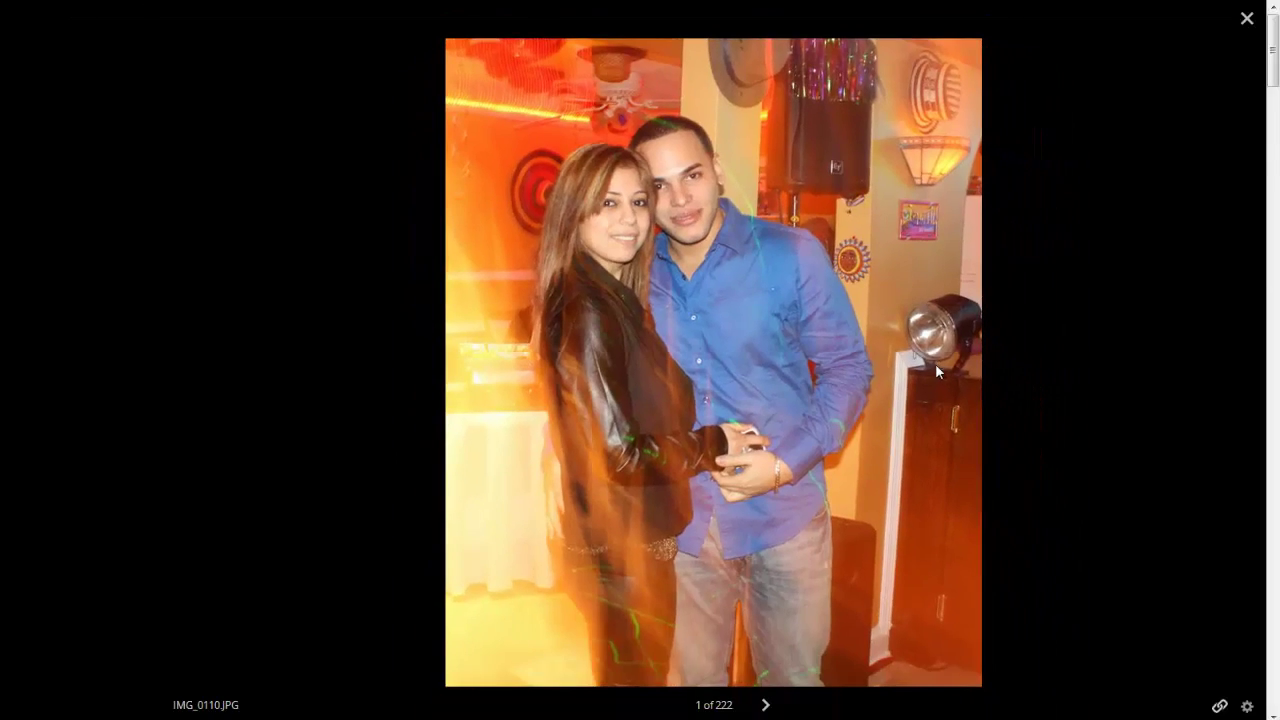
Advance to the sixth photo of the album and save it in the Navidad 2012 folder as 2.
key(Right)
key(Right)
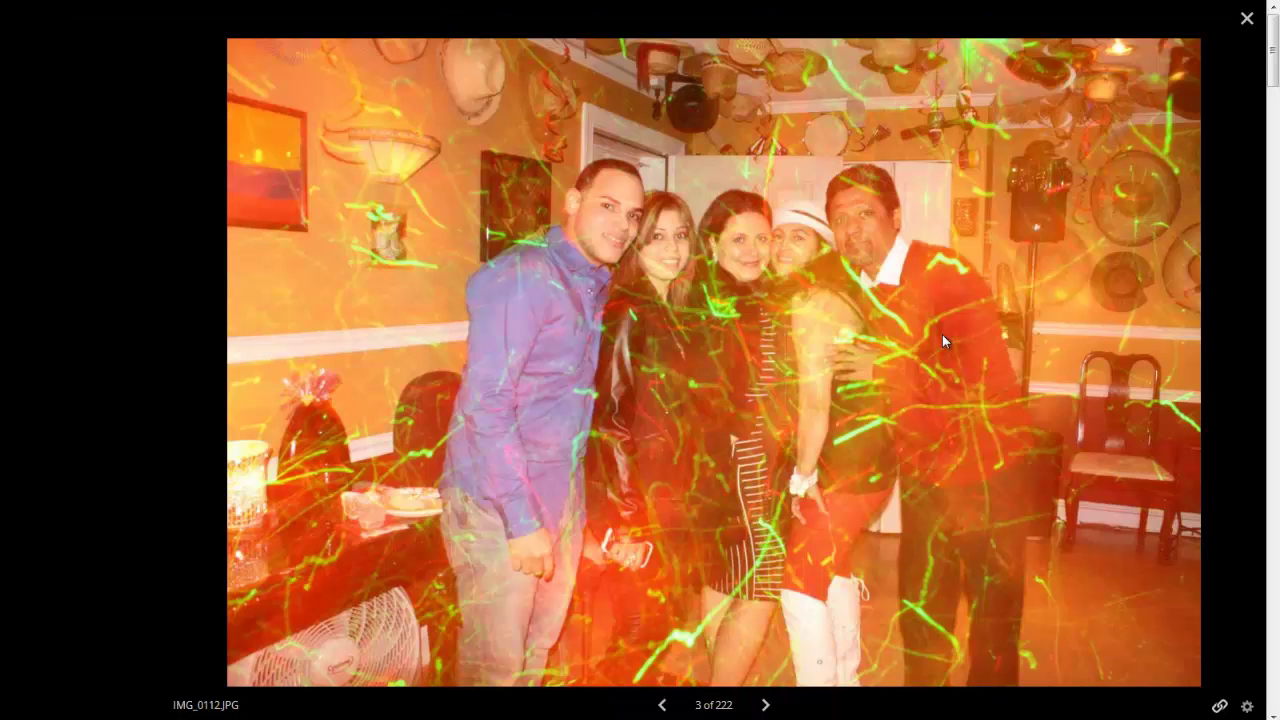
key(Right)
key(Right)
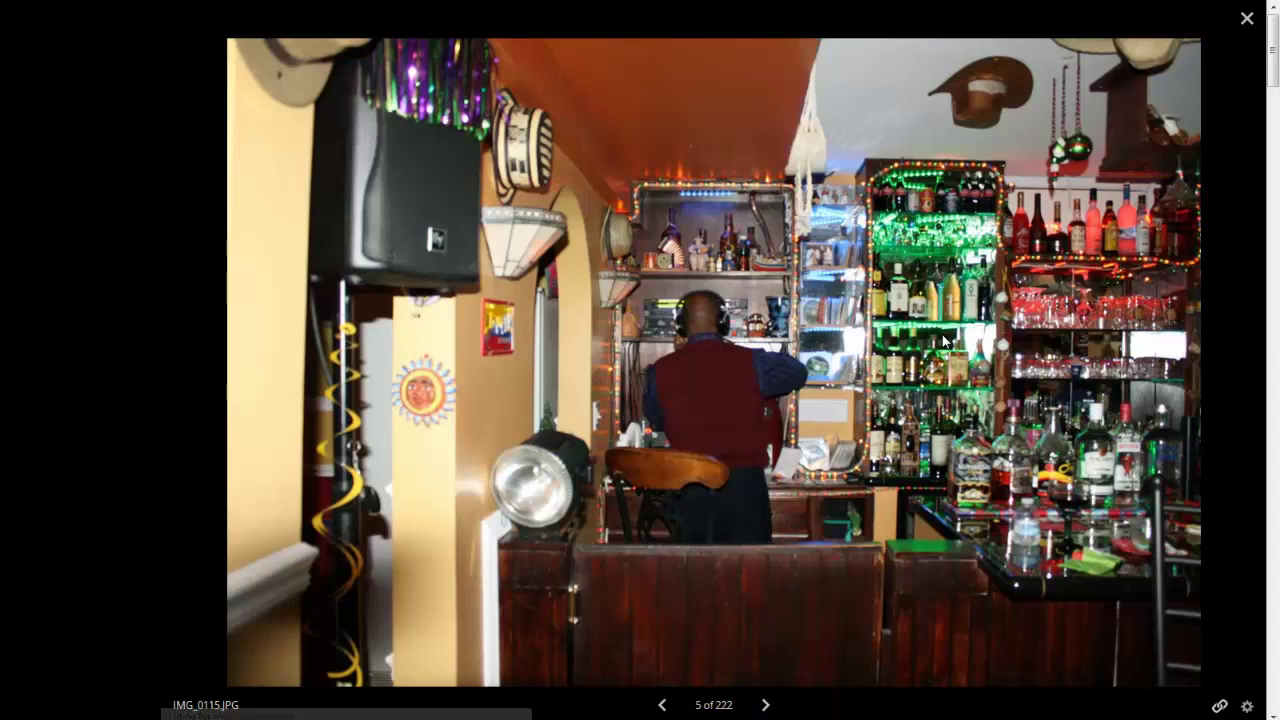
key(Right)
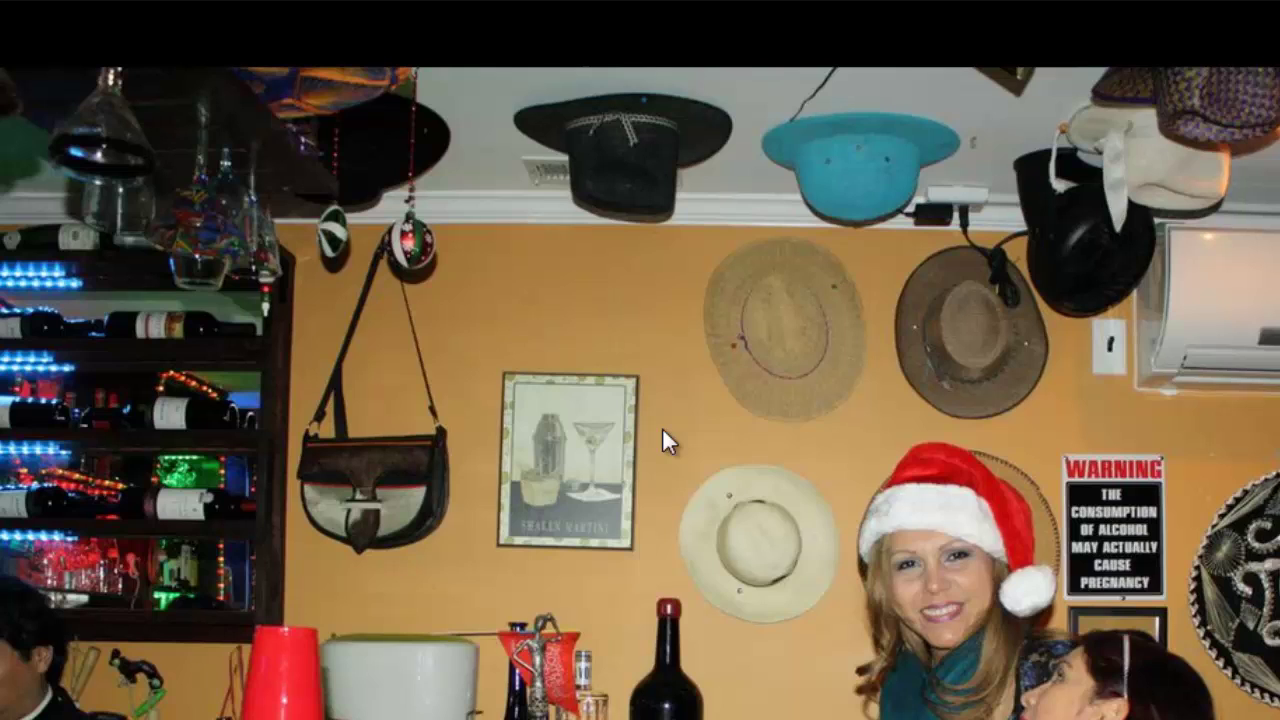
right_click(663, 430)
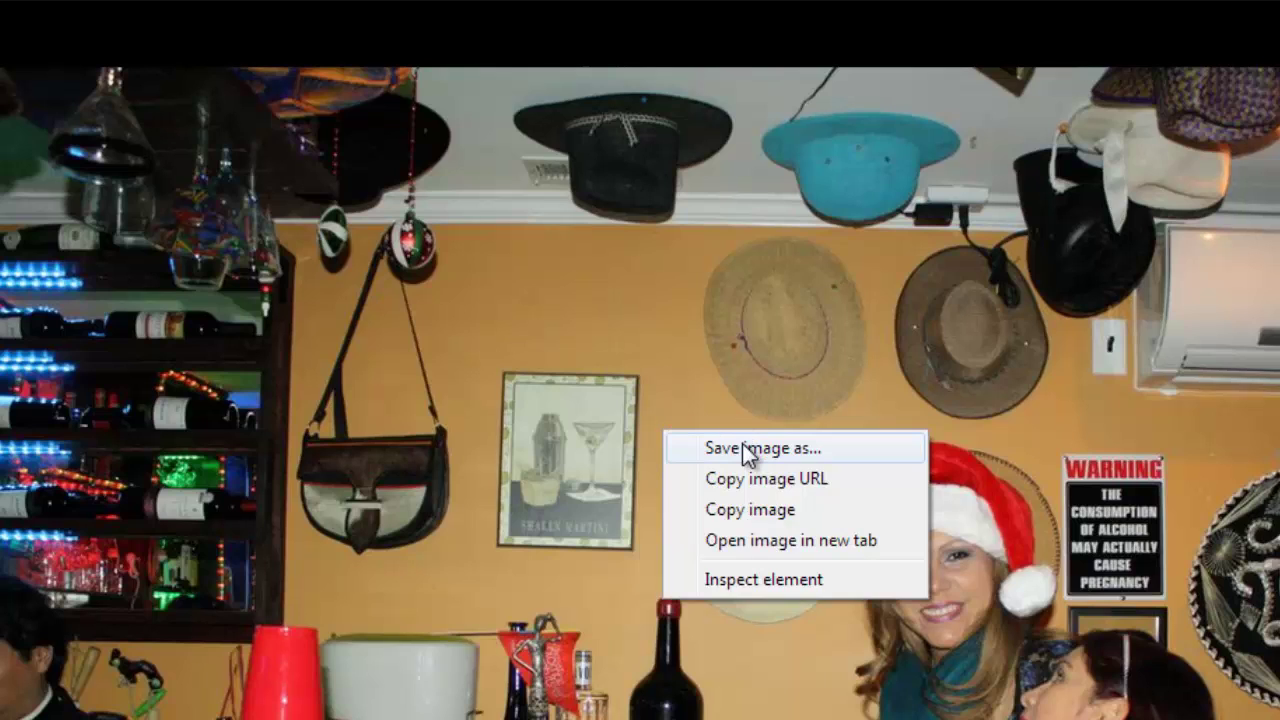
click(847, 451)
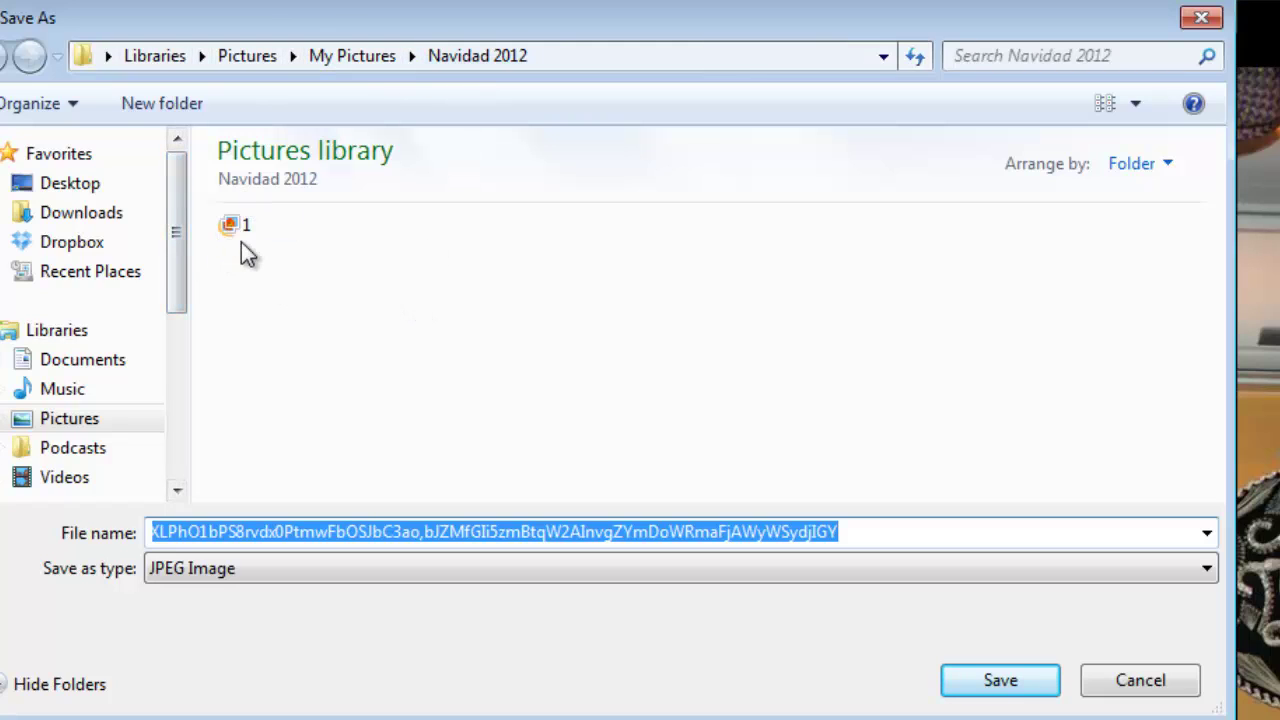
mouse_move(250, 229)
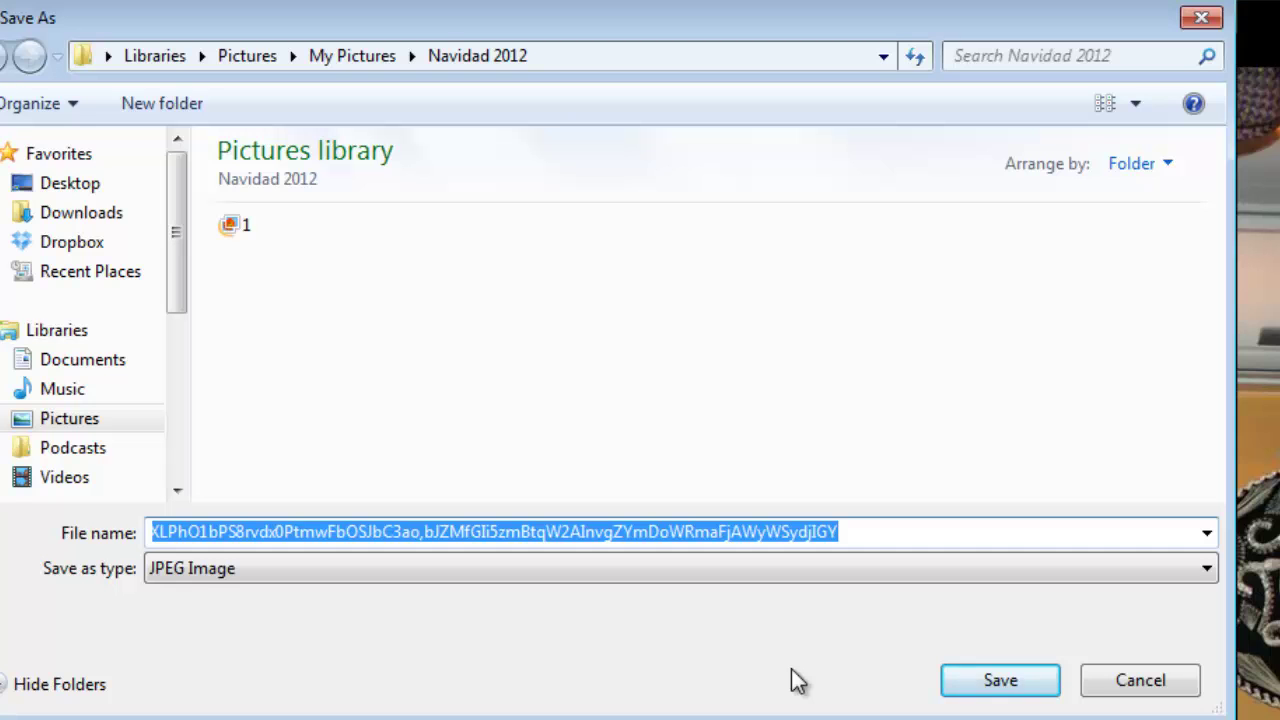
text(2)
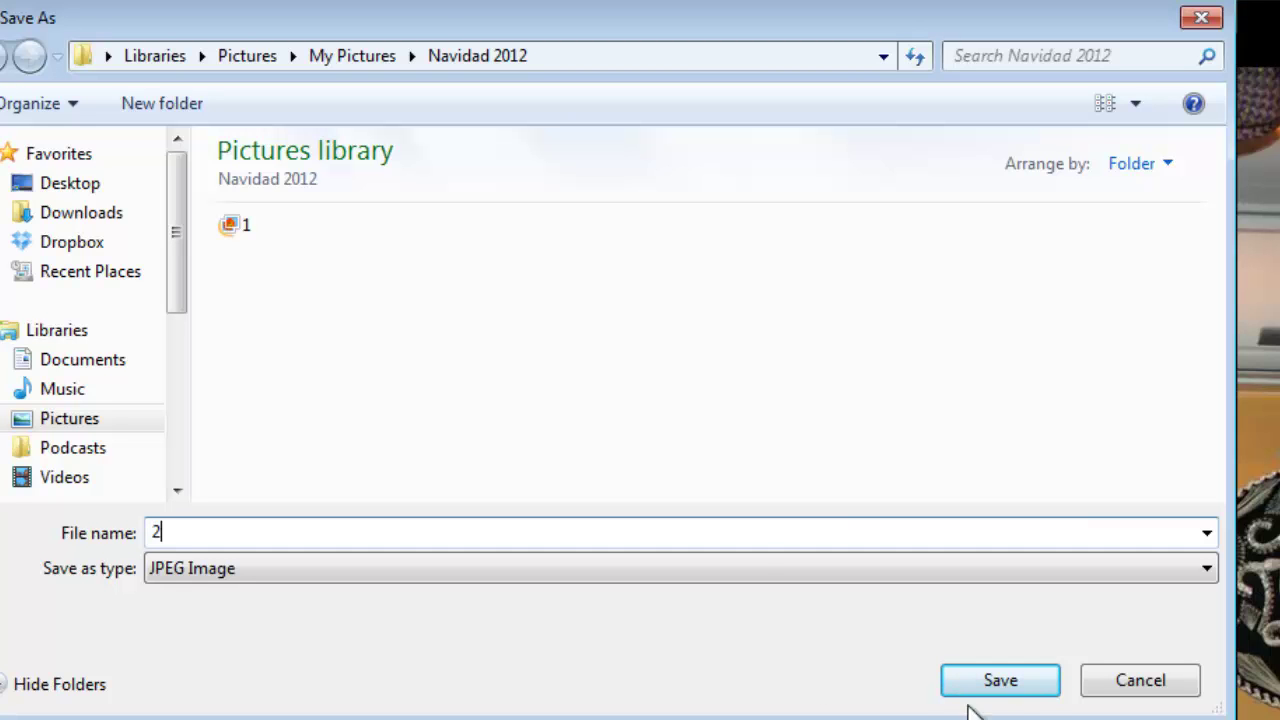
click(1025, 693)
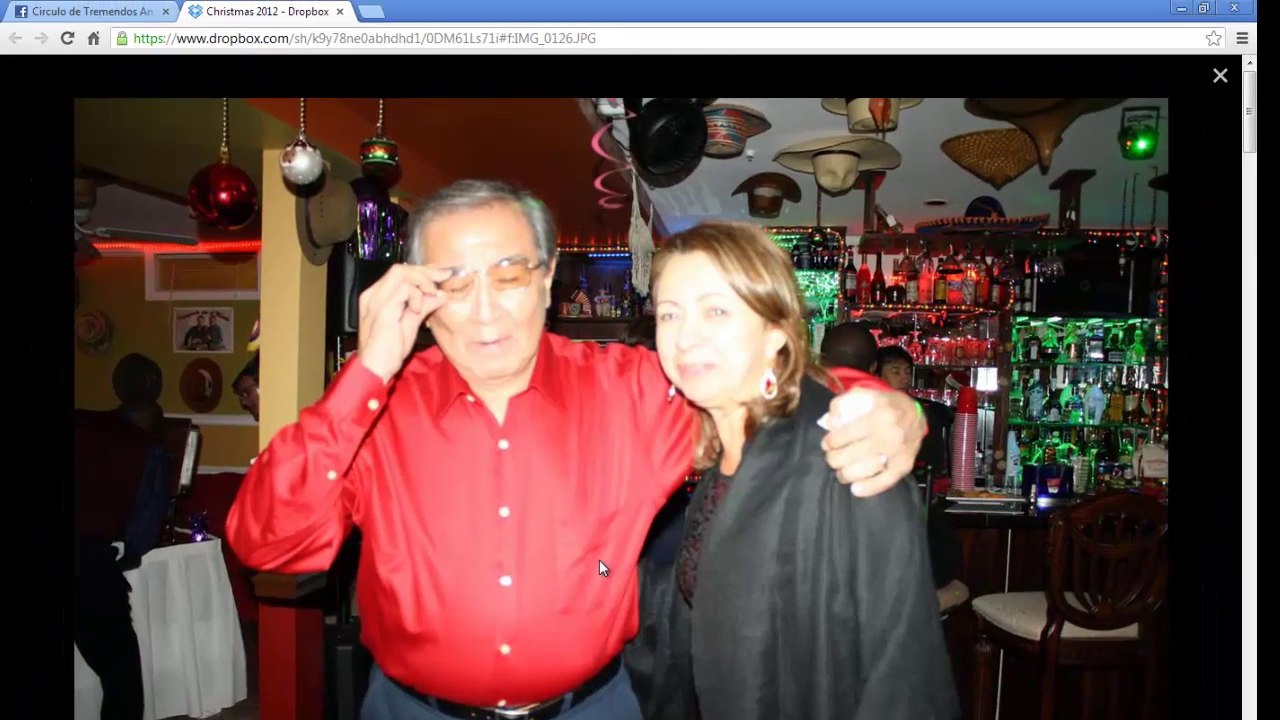
Save photo IMG_0126.JPG in the Navidad 2012 folder under the name 3.
right_click(599, 559)
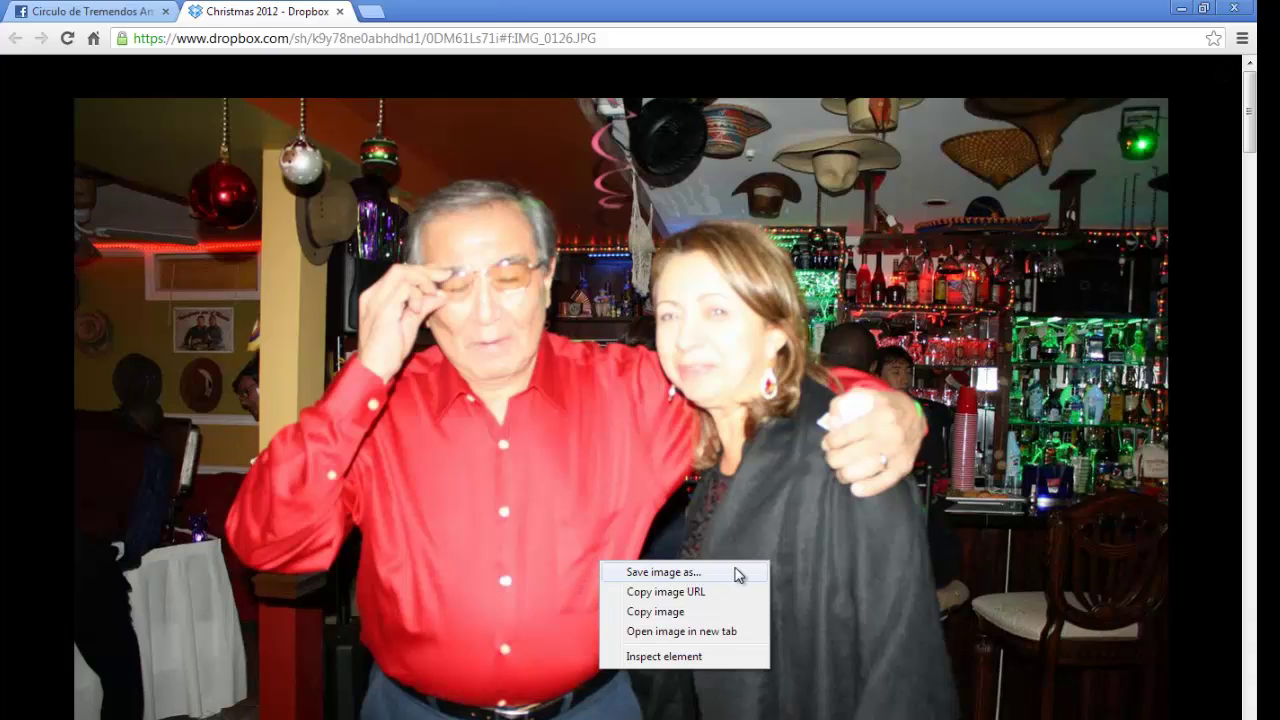
click(737, 573)
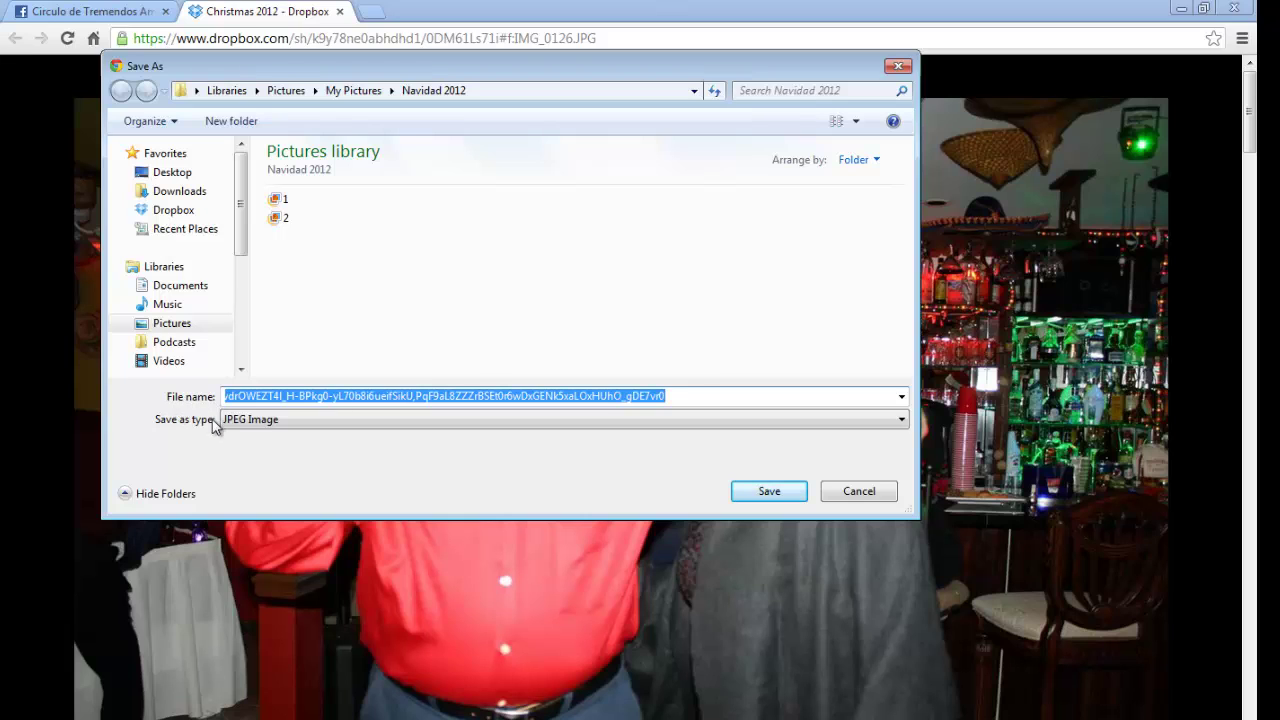
text(8)
click(767, 492)
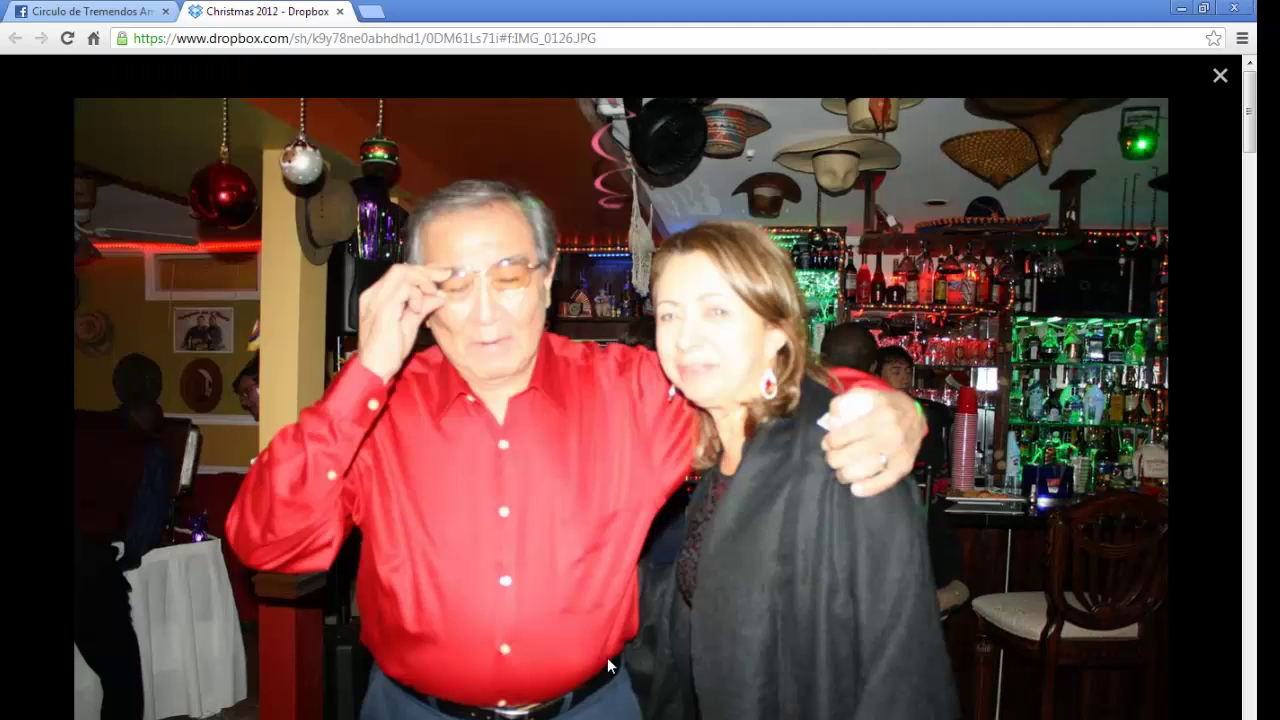
Advance to IMG_0129.JPG, save it in the Navidad 2012 folder as 4, and go on to the following photo.
click(745, 590)
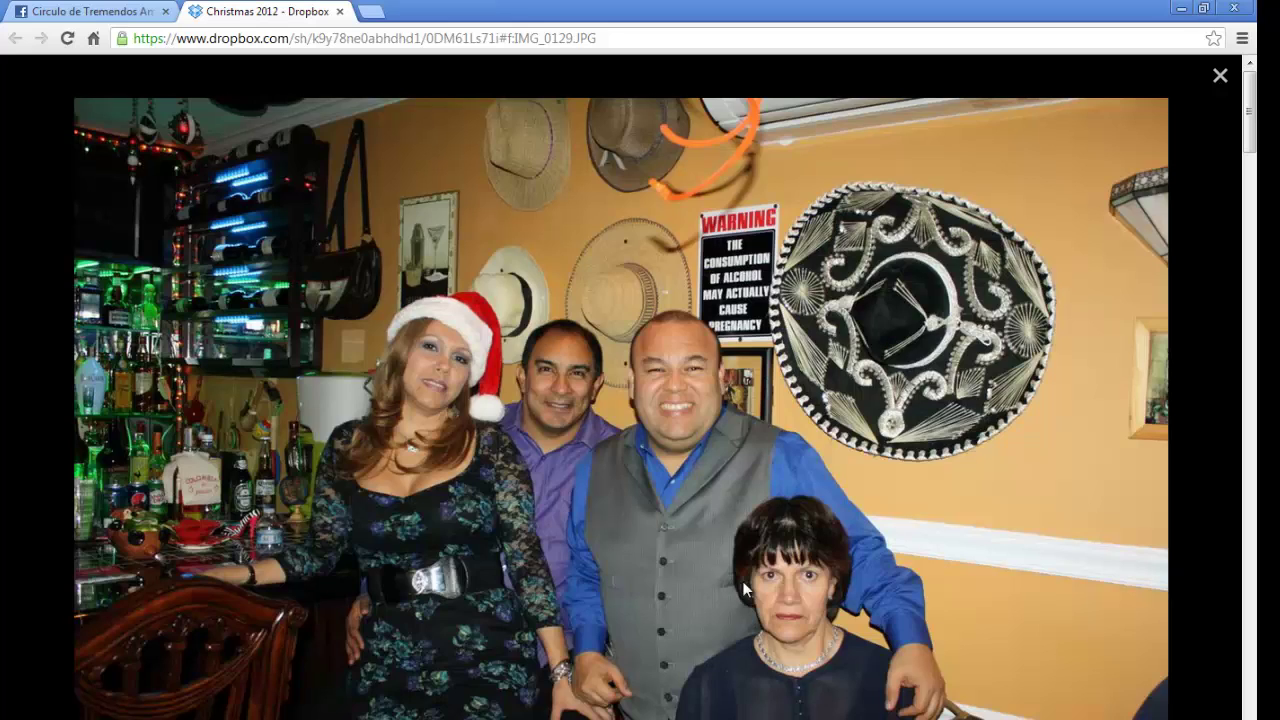
right_click(808, 443)
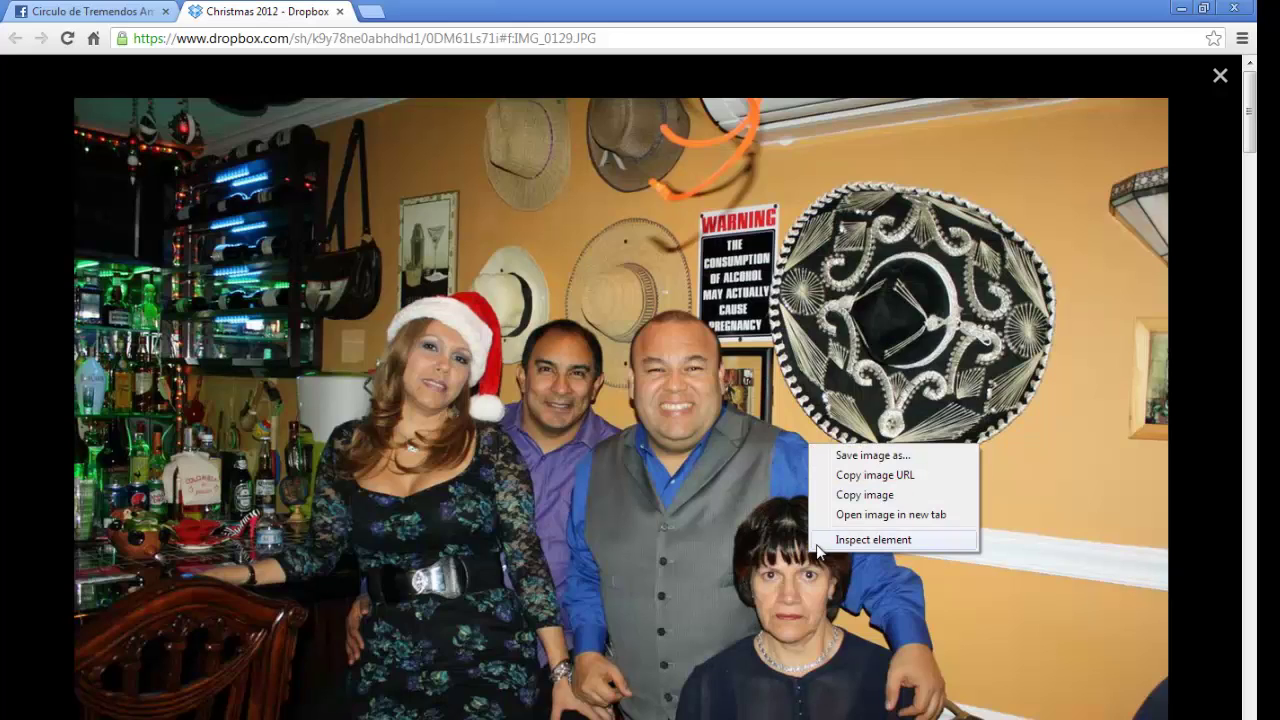
click(884, 458)
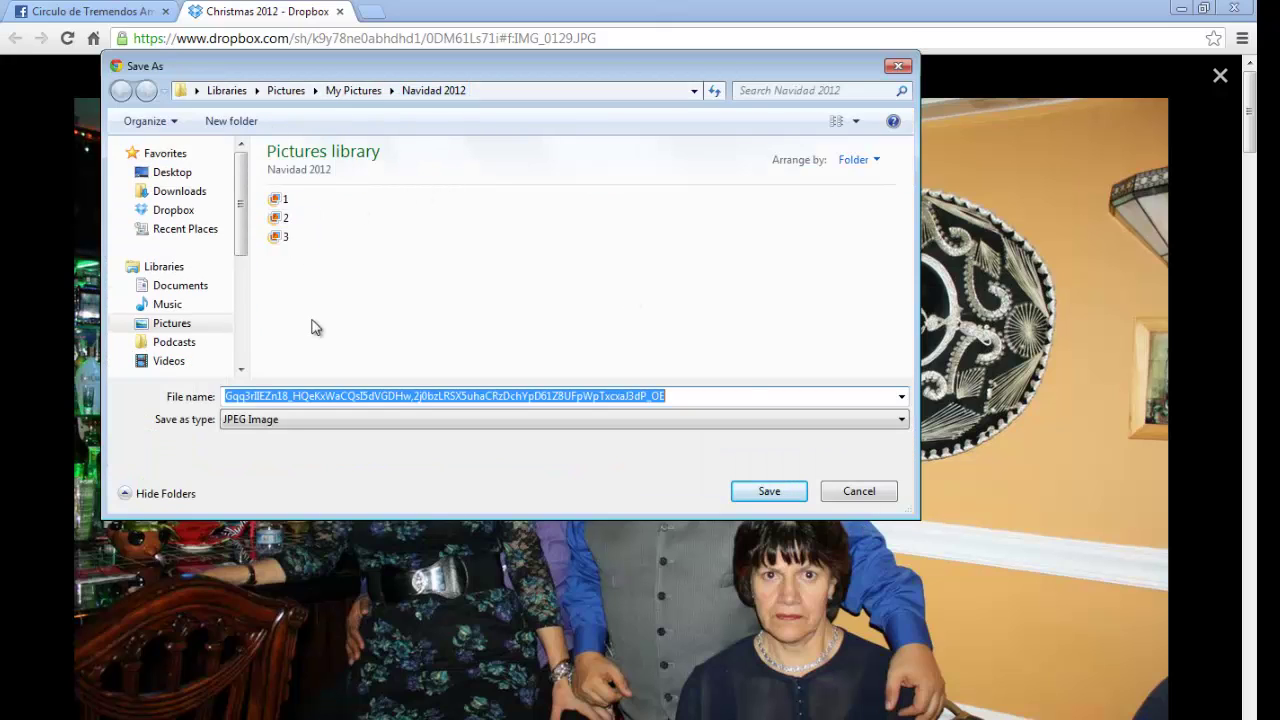
text(4)
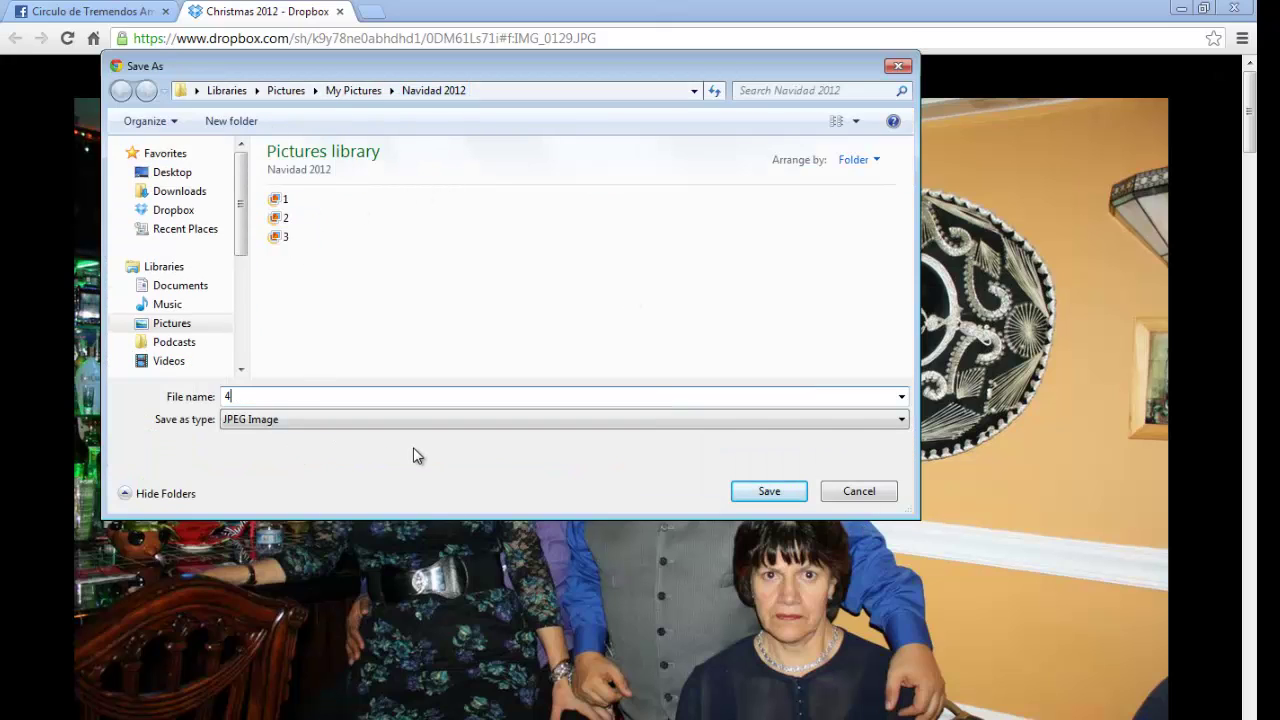
click(769, 491)
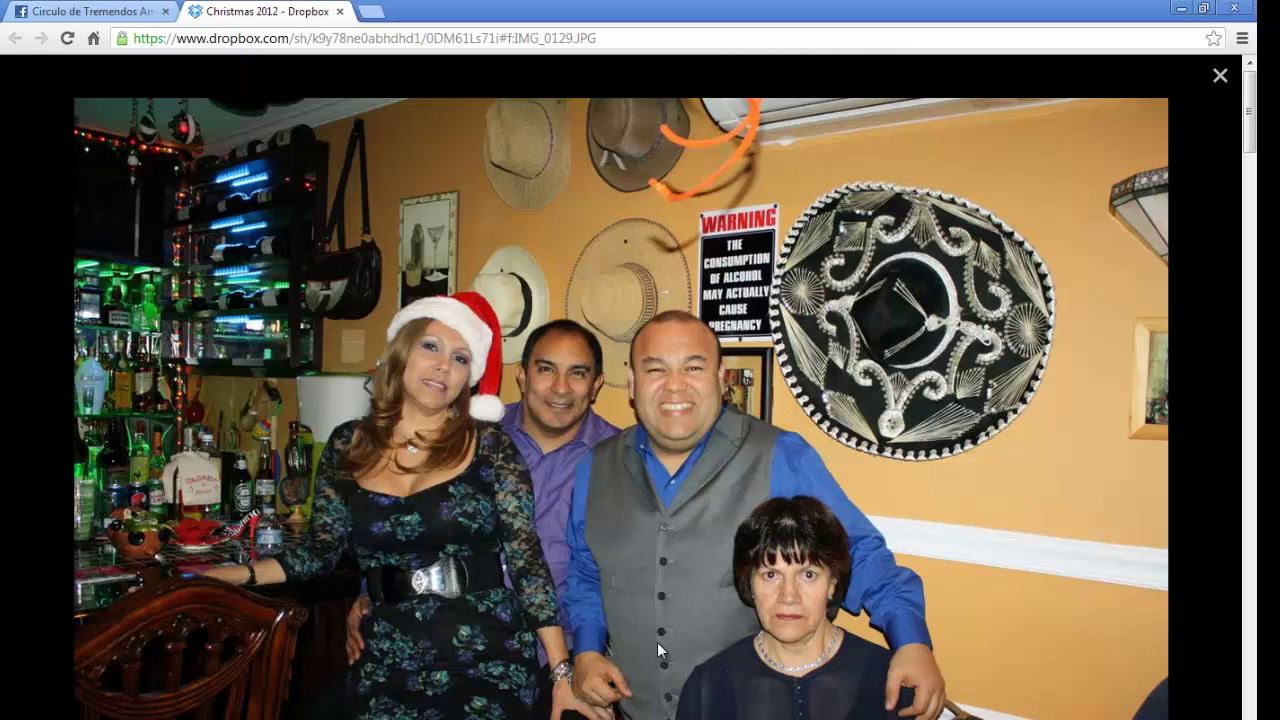
key(Right)
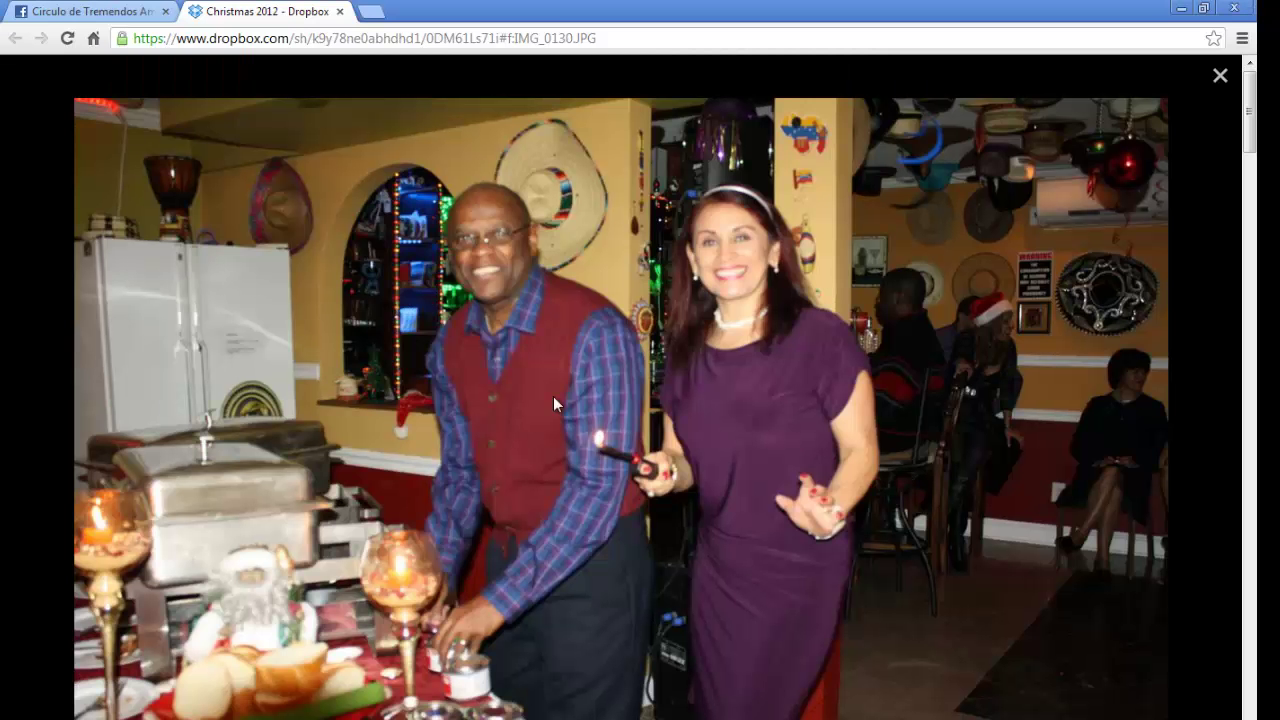
Save photo IMG_0130.JPG as a JPEG named 5 in the Navidad 2012 folder.
right_click(899, 304)
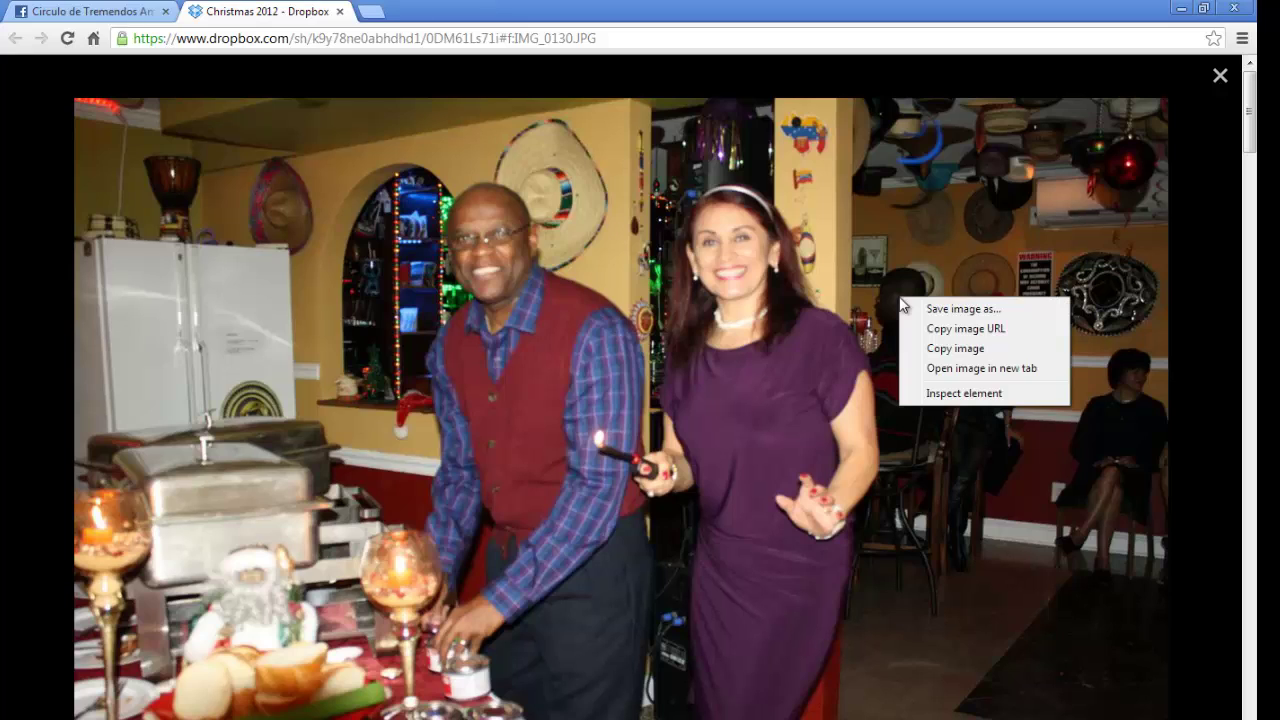
click(1046, 312)
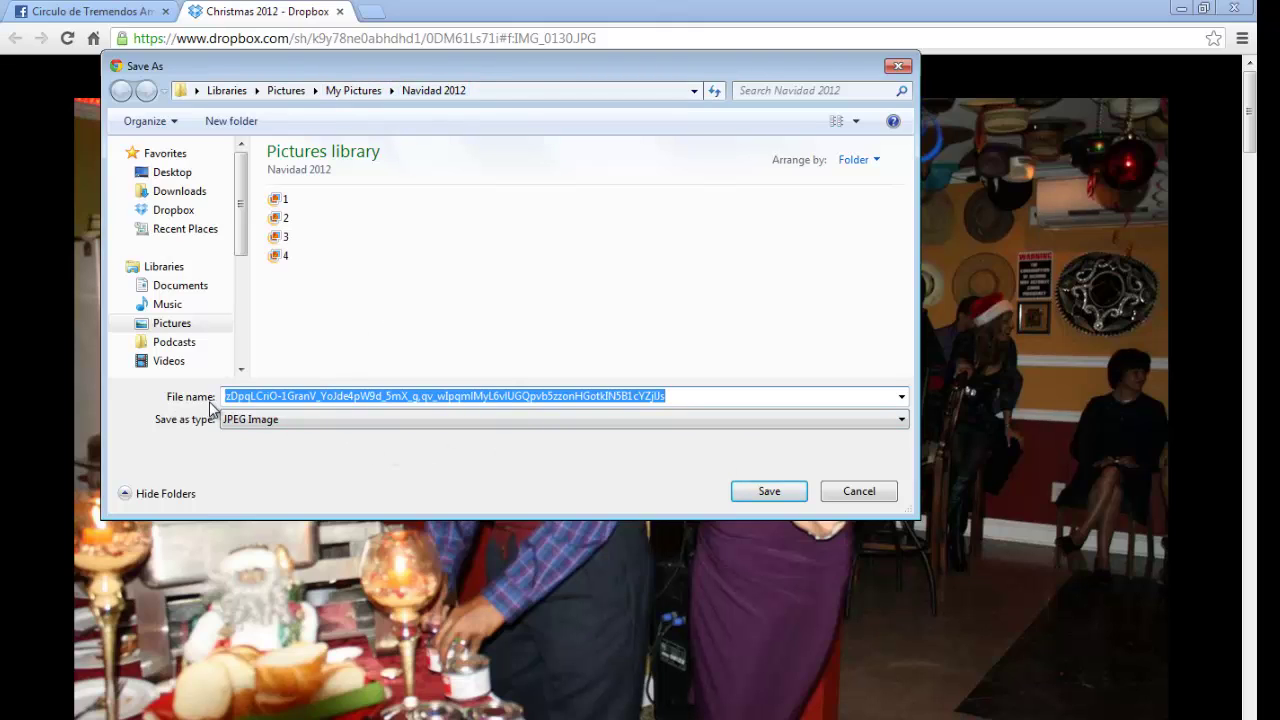
text(5)
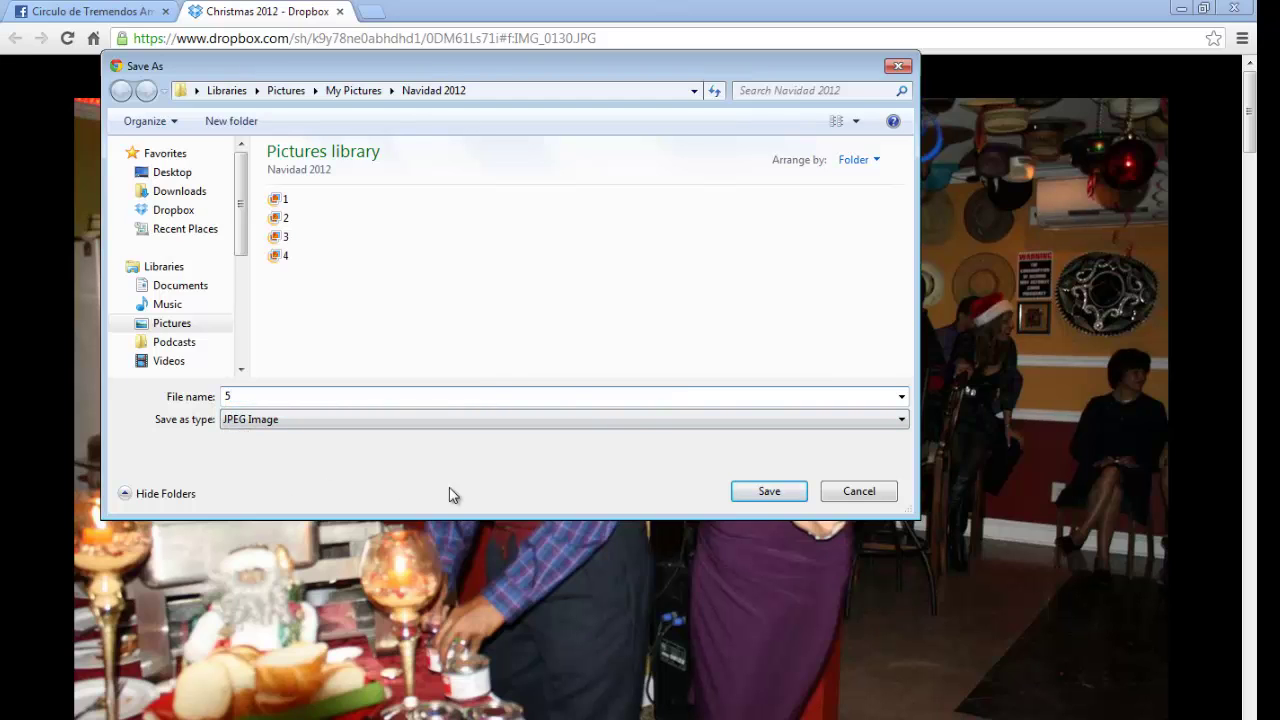
click(790, 492)
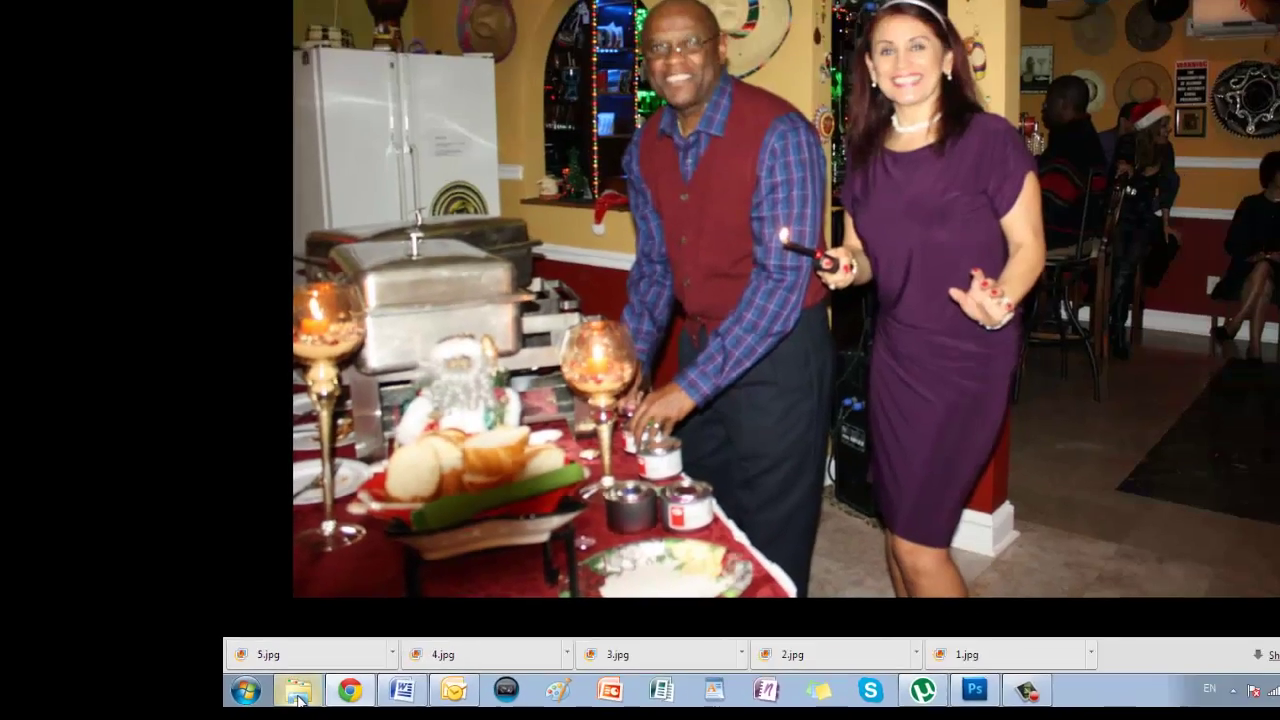
Switch to Windows Explorer, browse to the Navidad 2012 folder in the Pictures library, and open photo 1 to check the saved images.
click(525, 675)
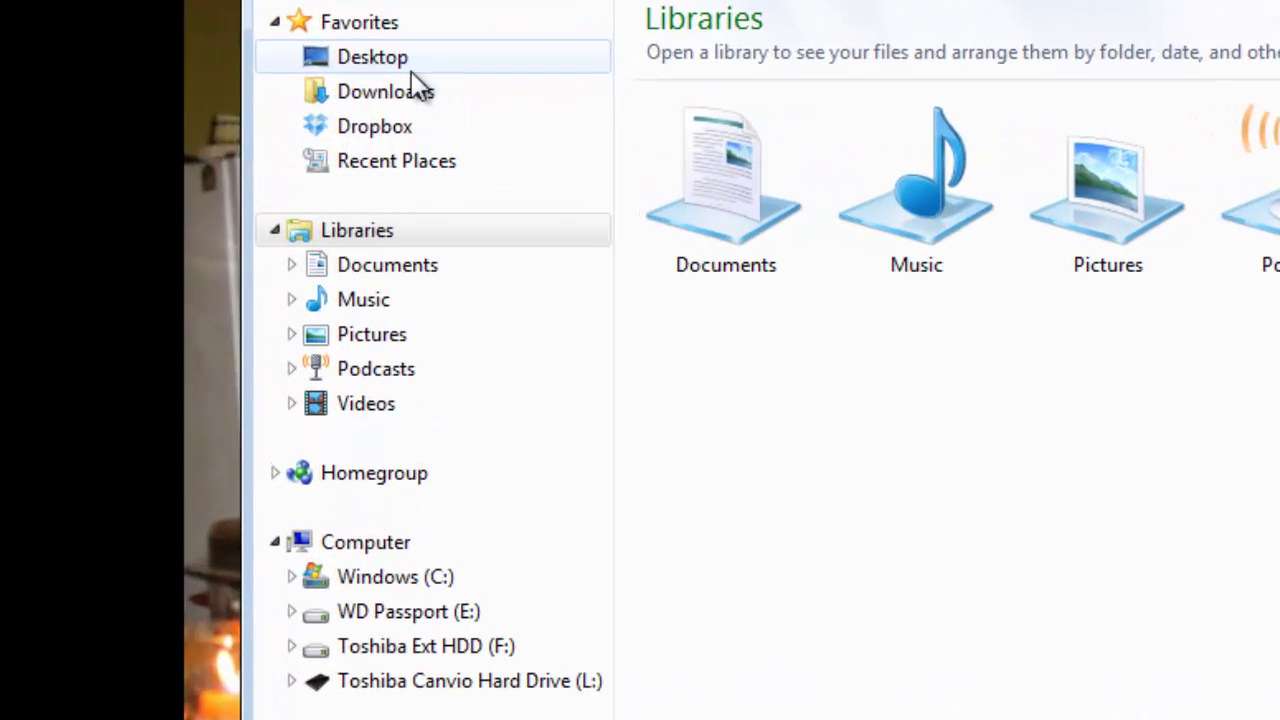
click(340, 348)
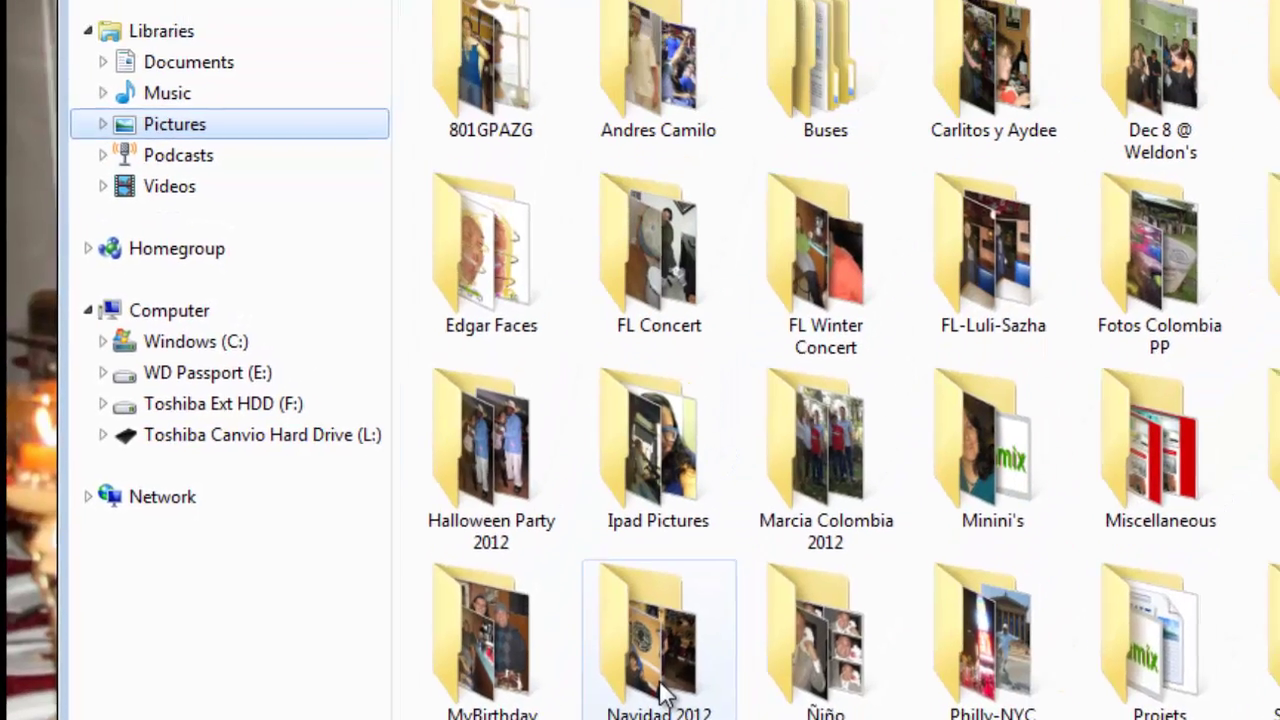
double_click(705, 566)
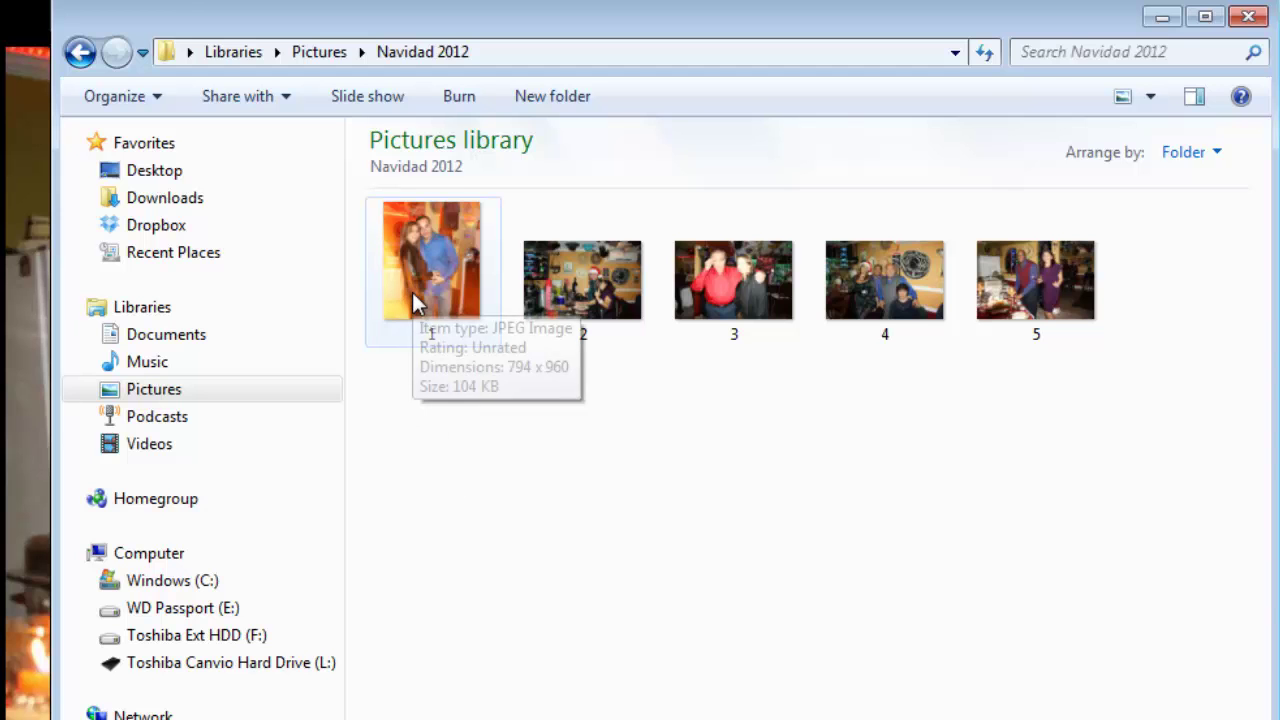
double_click(412, 292)
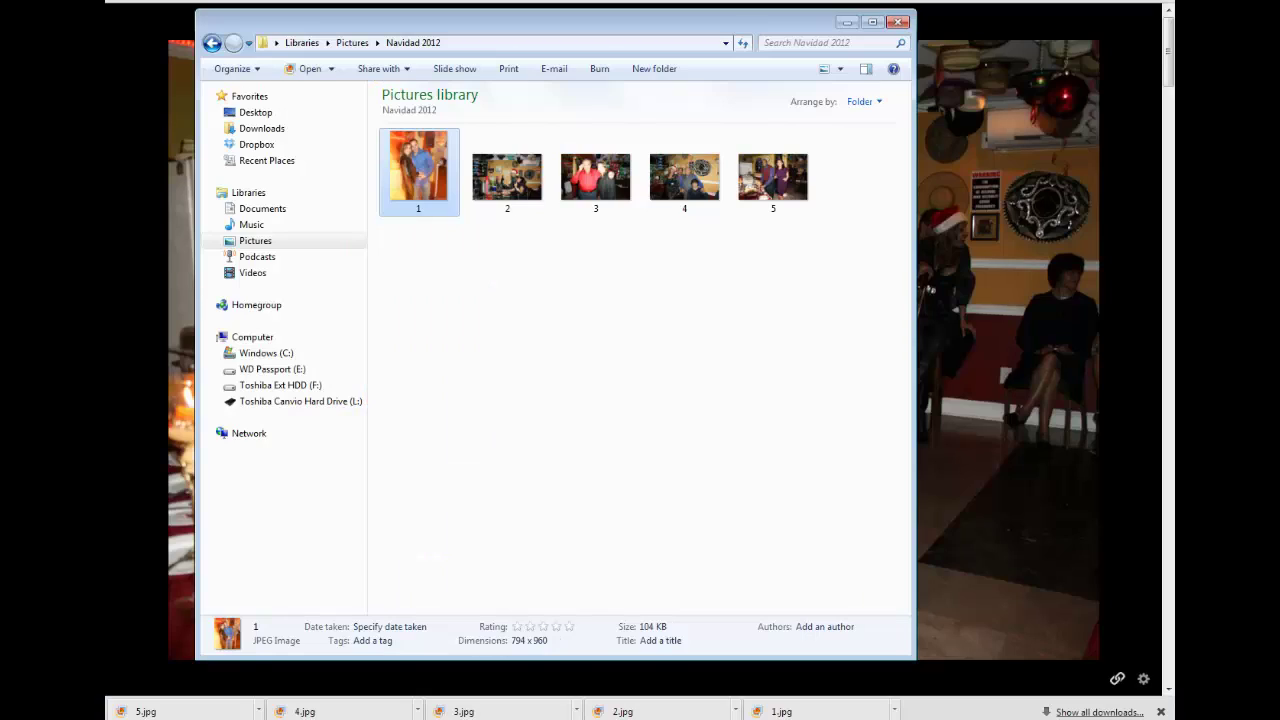
Go back from the Navidad 2012 folder to the Pictures library and close the Explorer window.
click(214, 44)
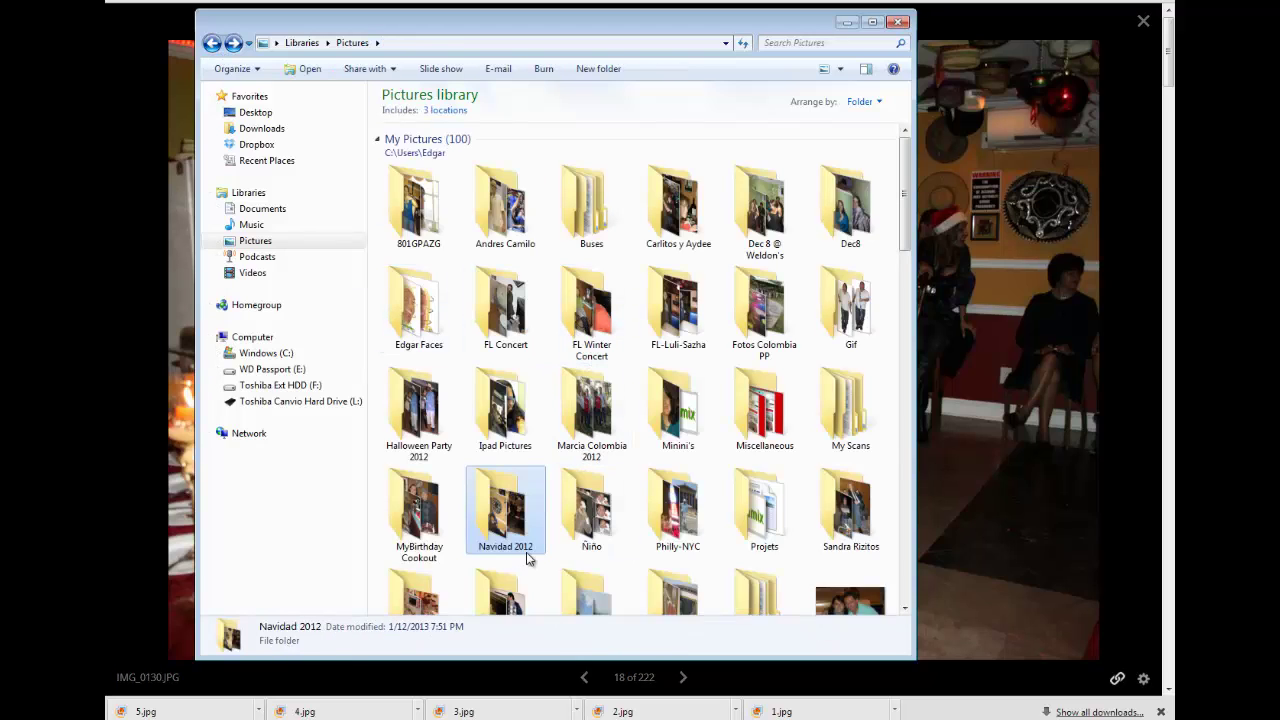
click(213, 44)
click(900, 22)
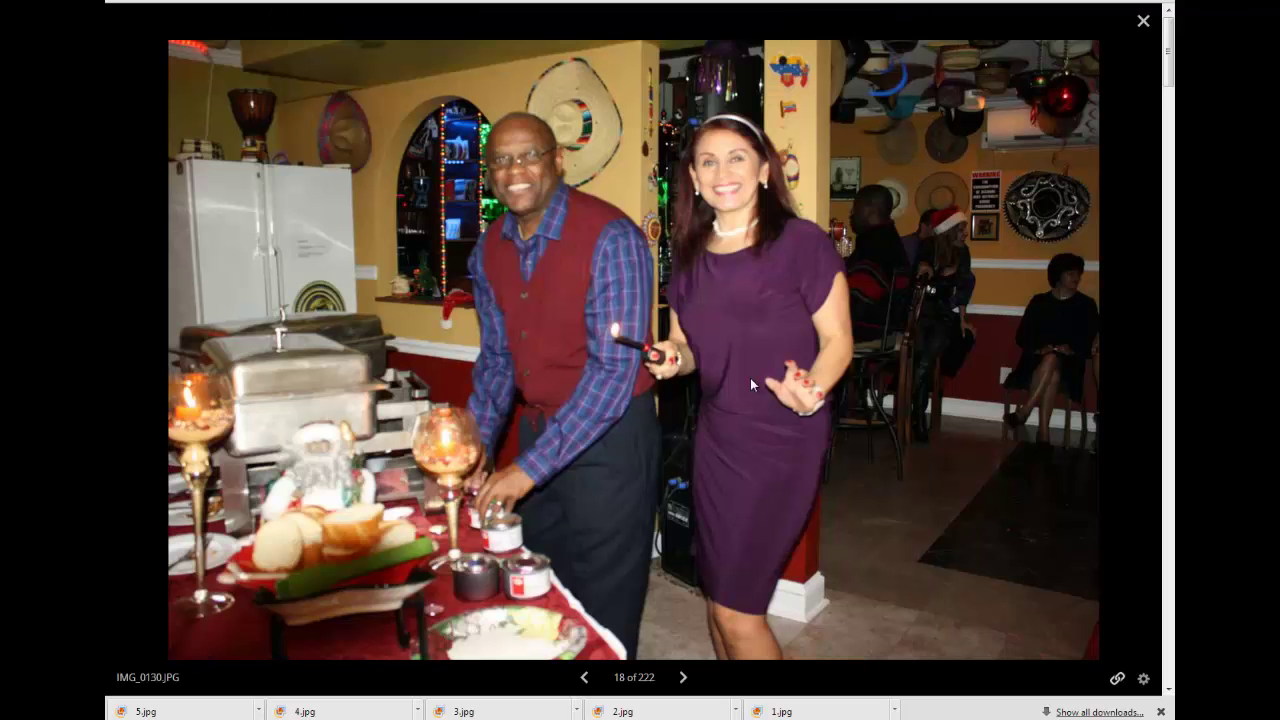